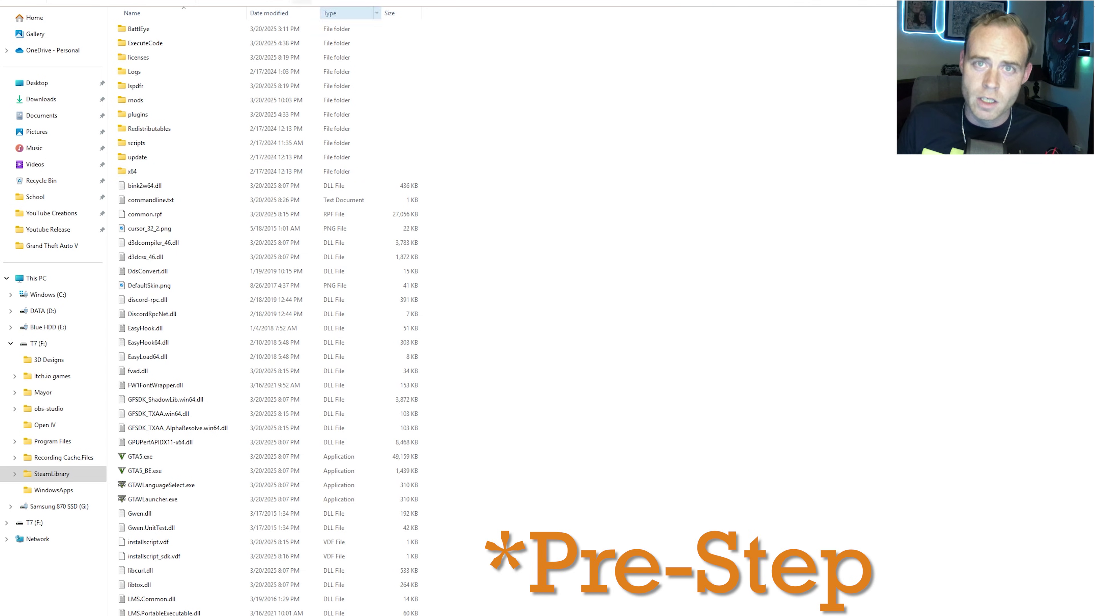
Step: Browse into the Grand Theft Auto V plugins folder and its LSPDFR subfolder to review installed plugins
key(alt+Left)
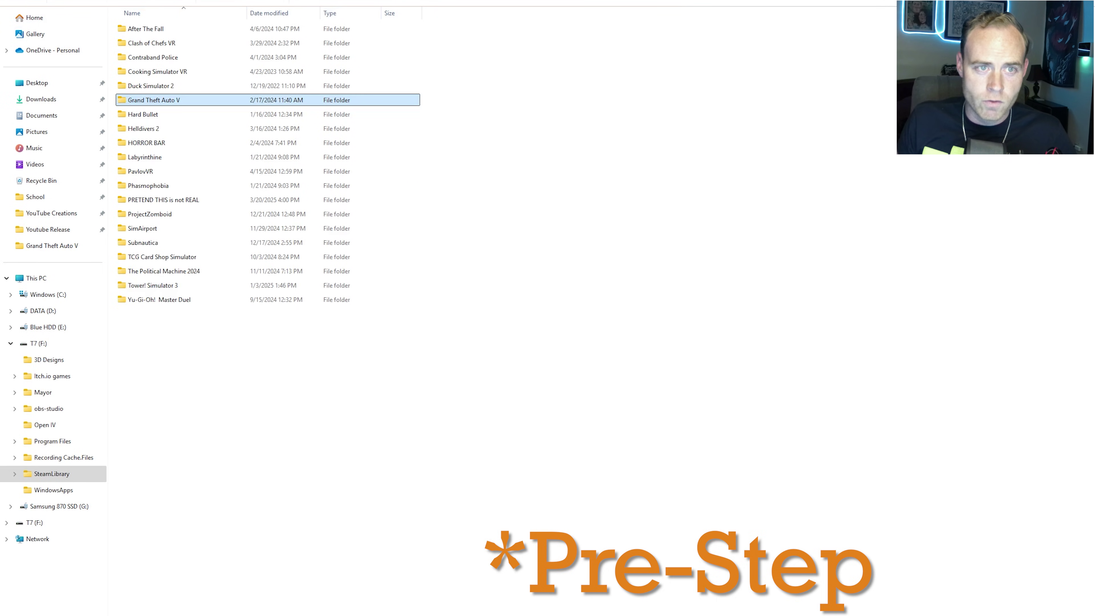
click(495, 276)
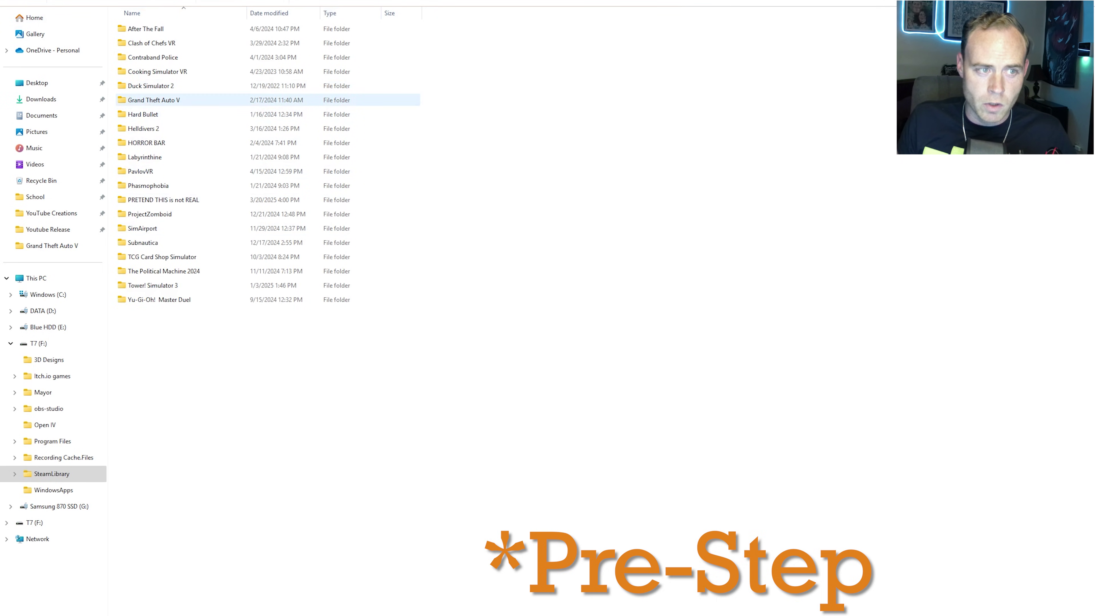
double_click(154, 103)
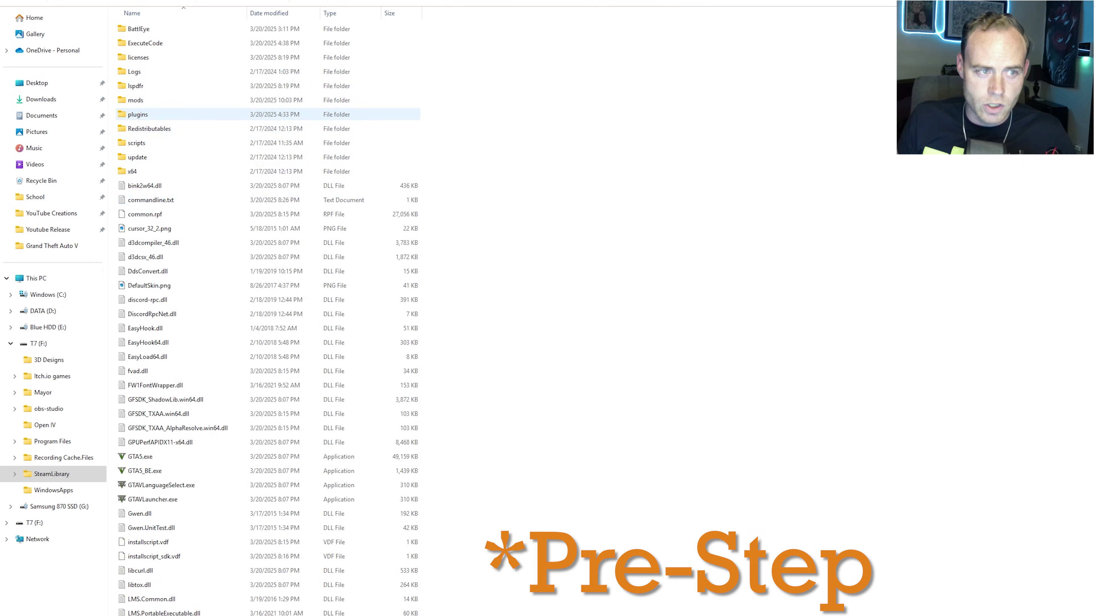
double_click(138, 114)
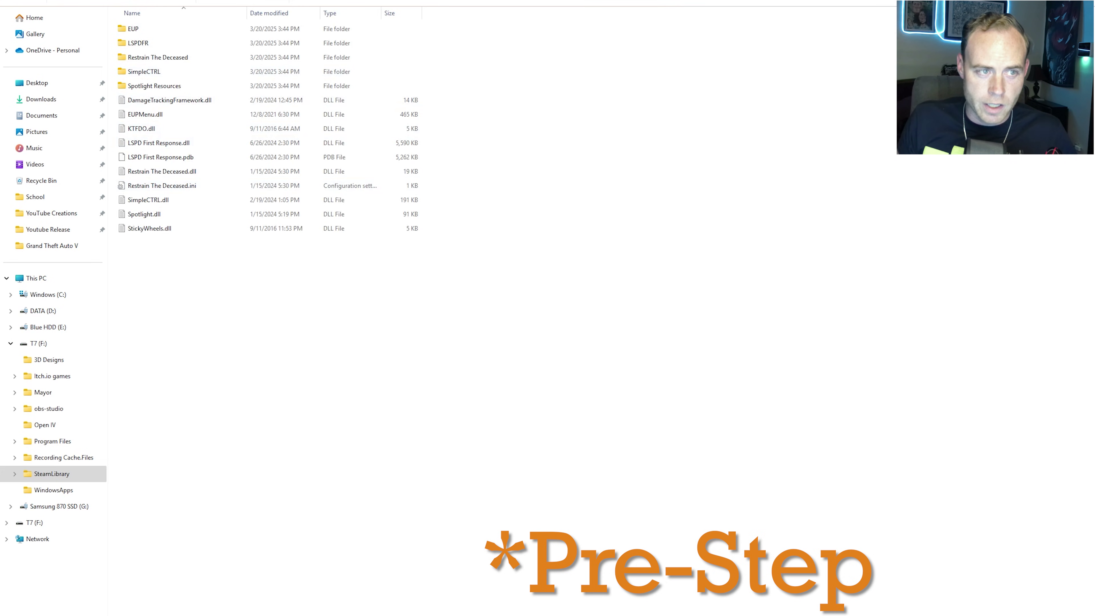
drag(150, 107, 149, 46)
click(457, 151)
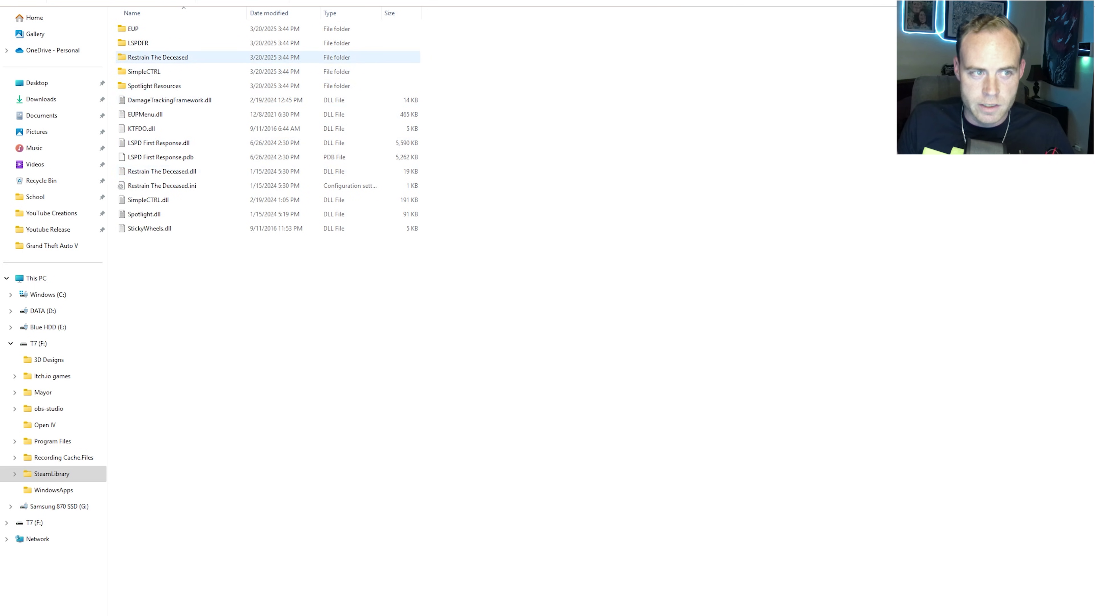
double_click(138, 43)
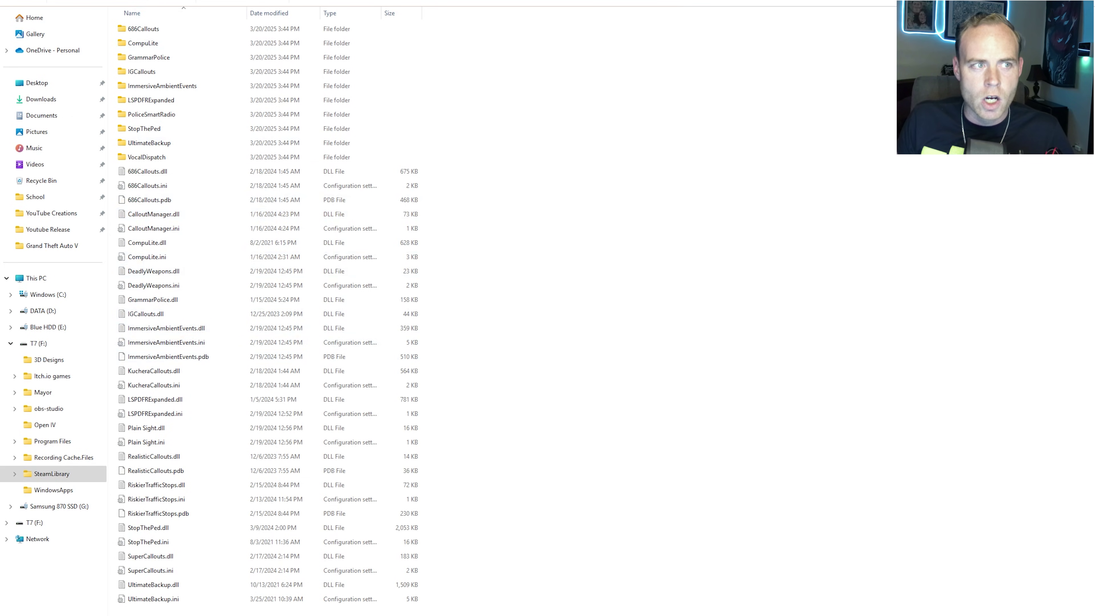
Step: Back in the Grand Theft Auto V folder, copy the plugins folder
key(alt+Up)
key(alt+Up)
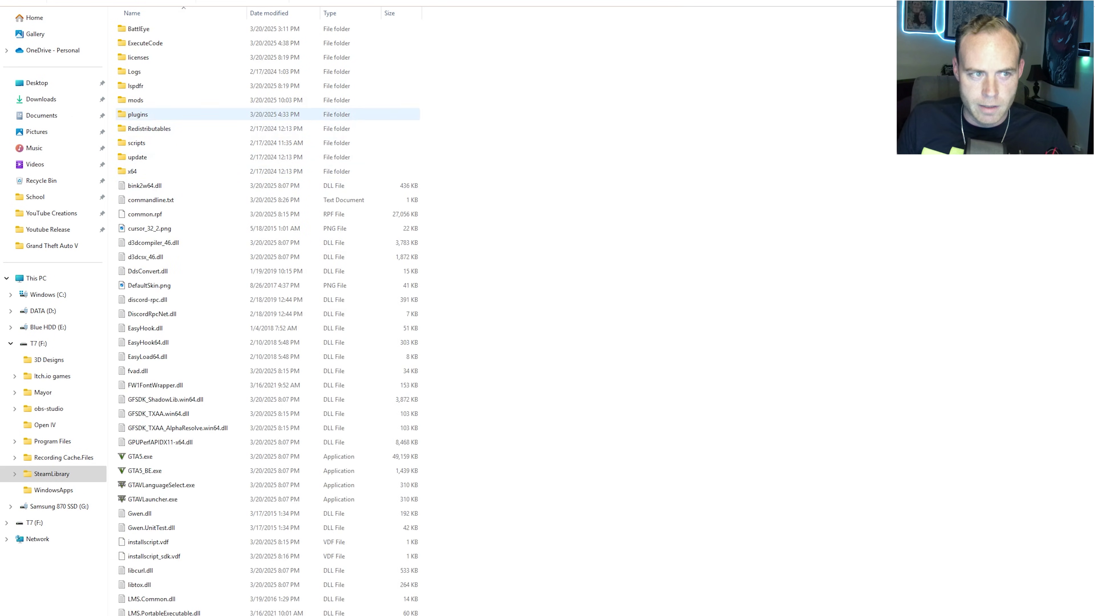
right_click(126, 112)
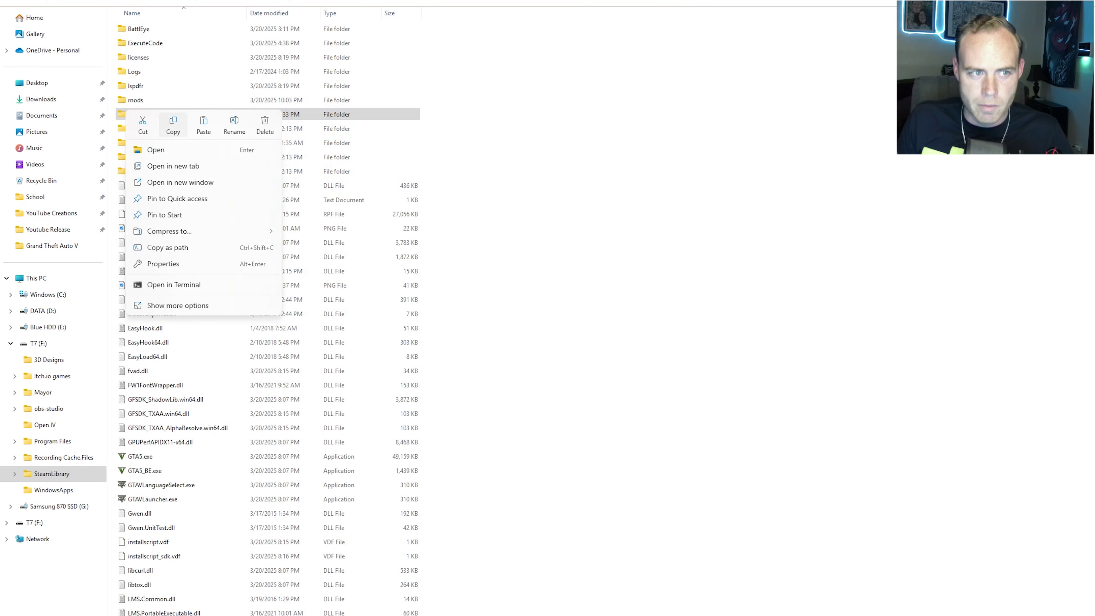
click(173, 121)
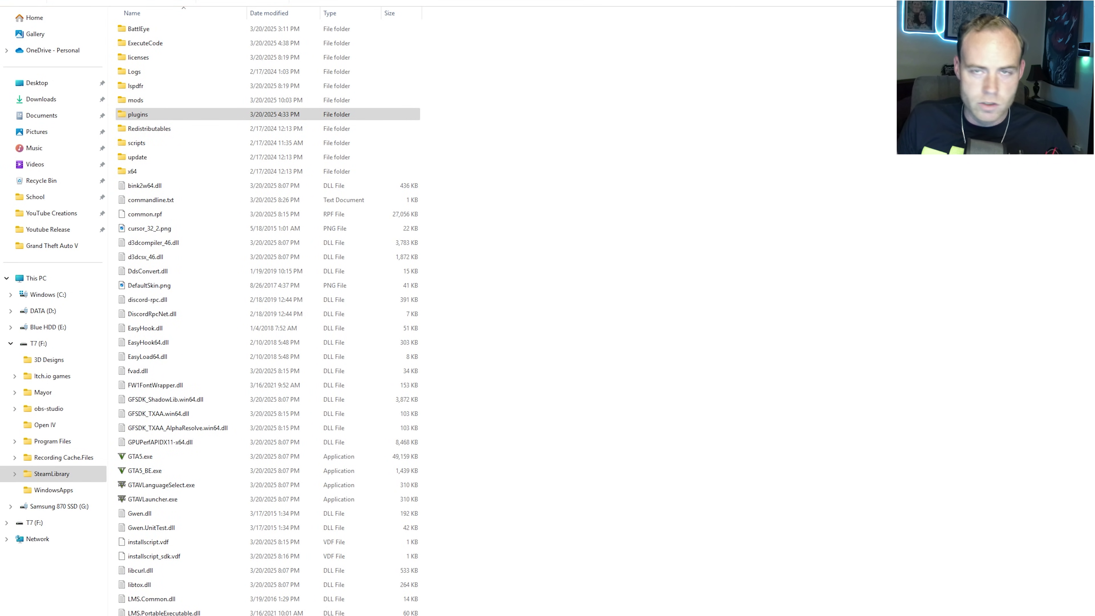
click(496, 123)
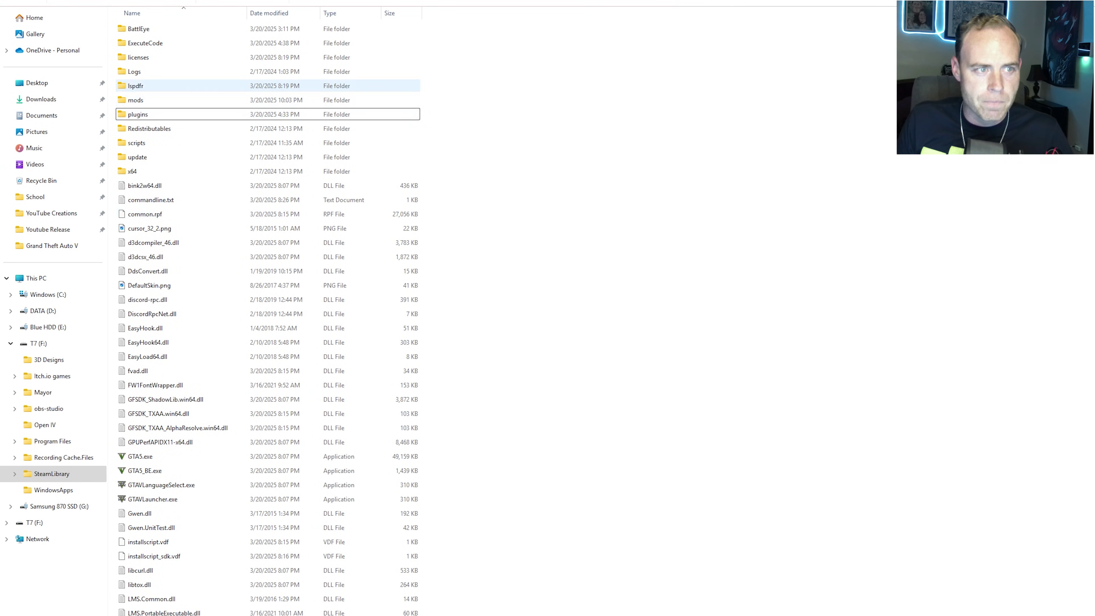
double_click(138, 85)
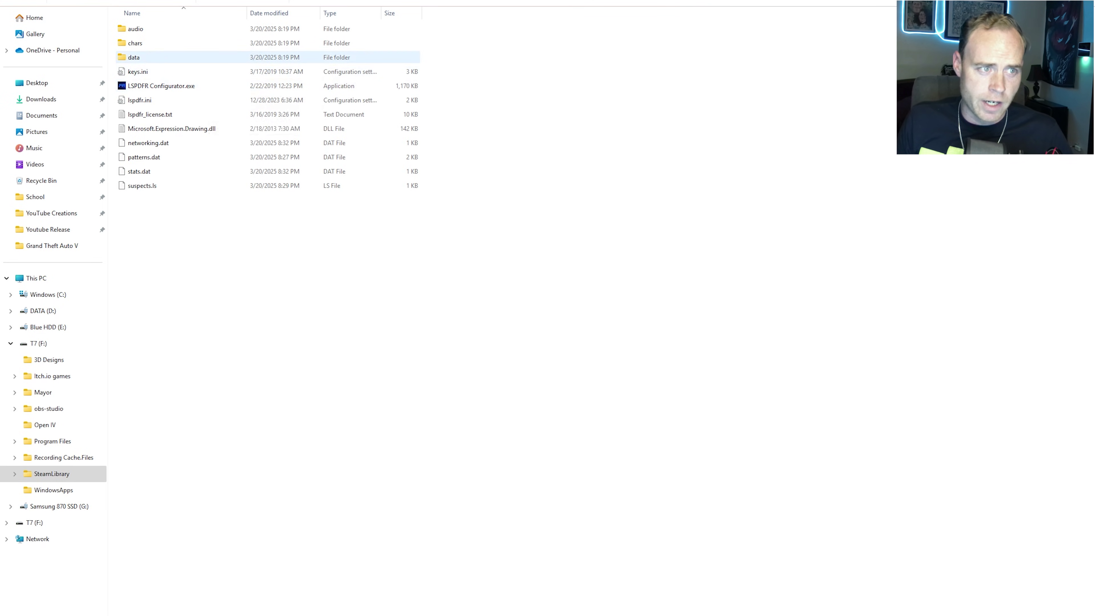
double_click(135, 42)
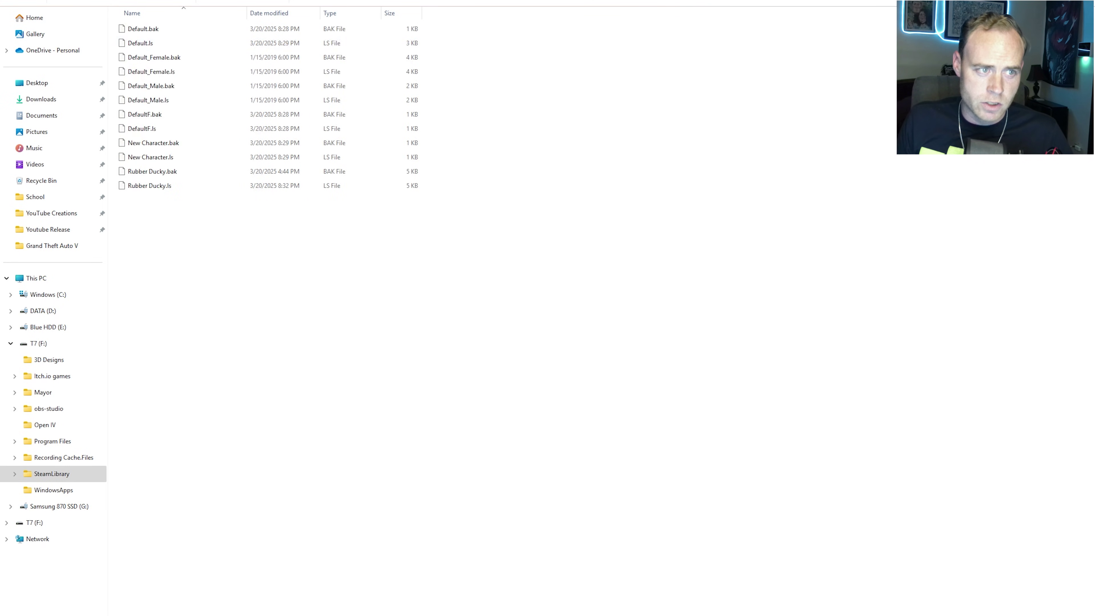
drag(176, 290, 168, 172)
click(181, 254)
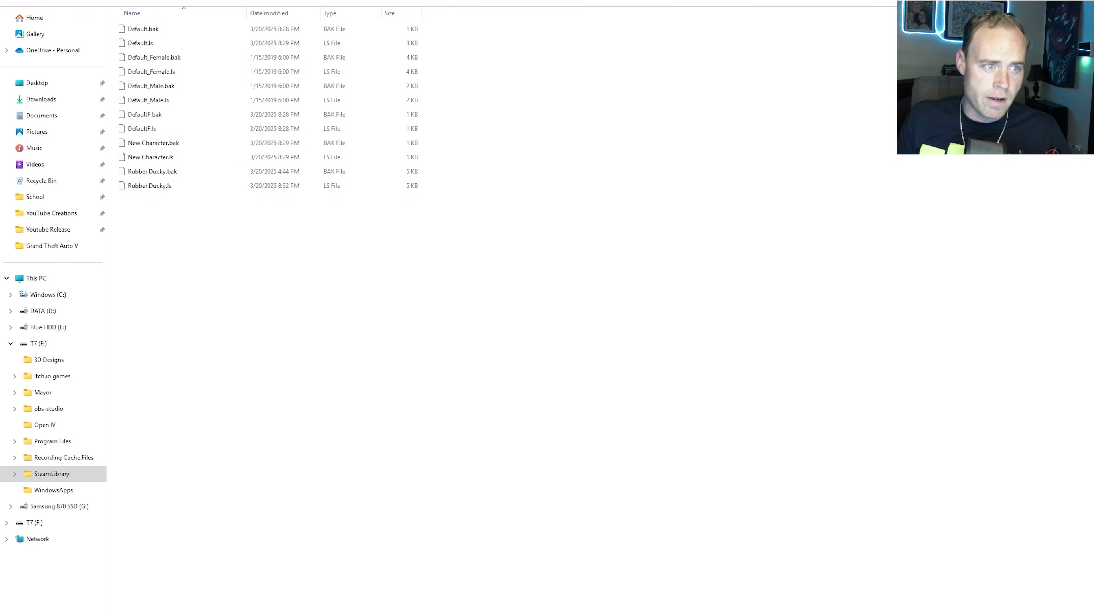
key(alt+Left)
key(alt+Left)
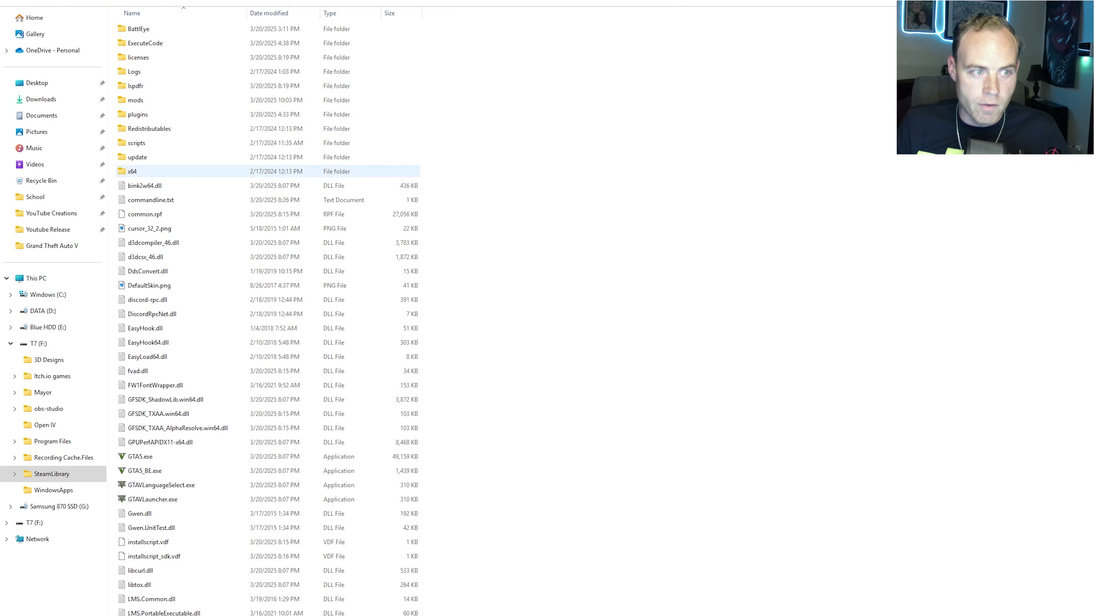
mouse_move(142, 157)
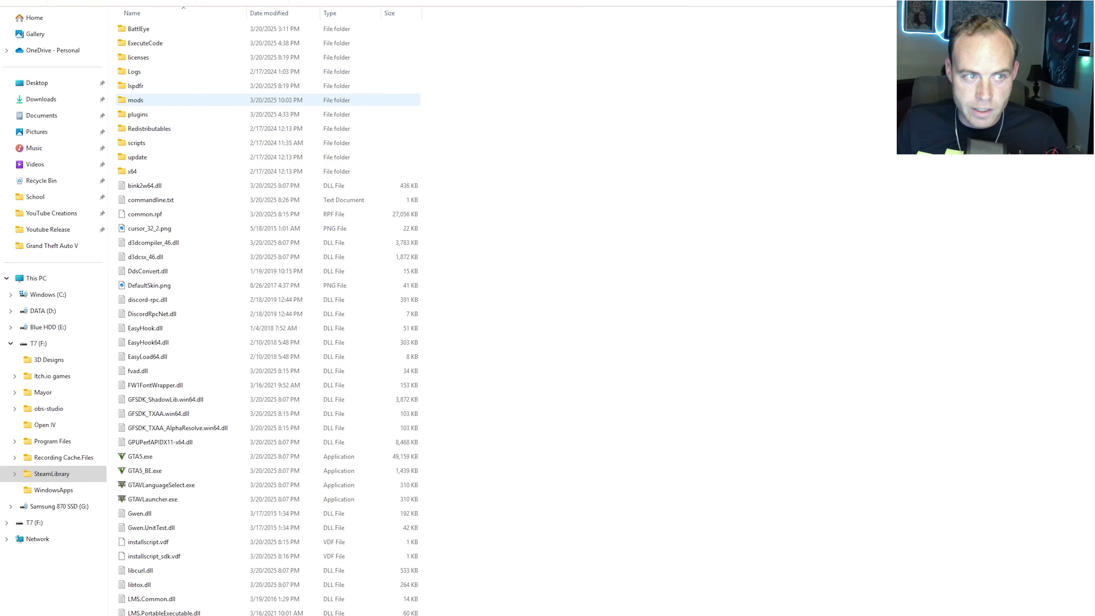
double_click(136, 100)
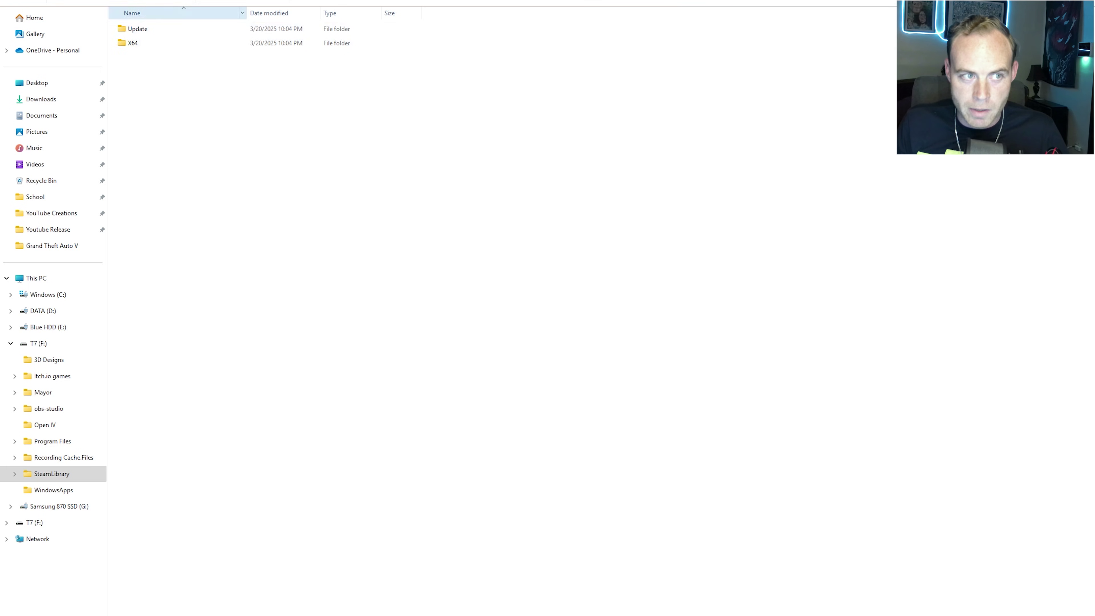
key(alt+Left)
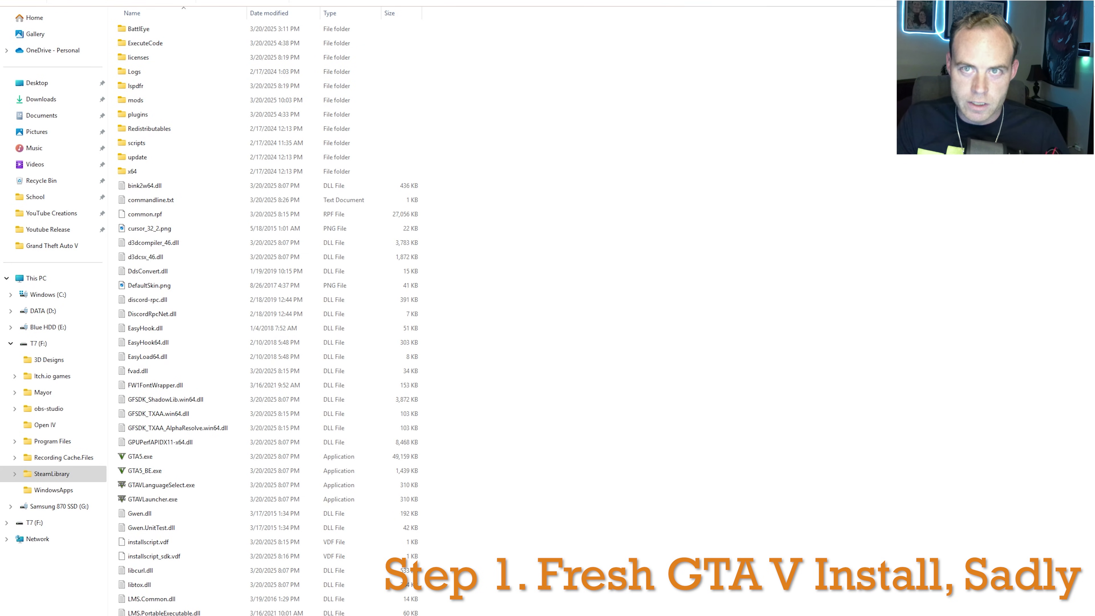
Step: Marquee-select bink2w64.dll through version.txt and recycle those 53 loose files
scroll(262, 314, down, 18)
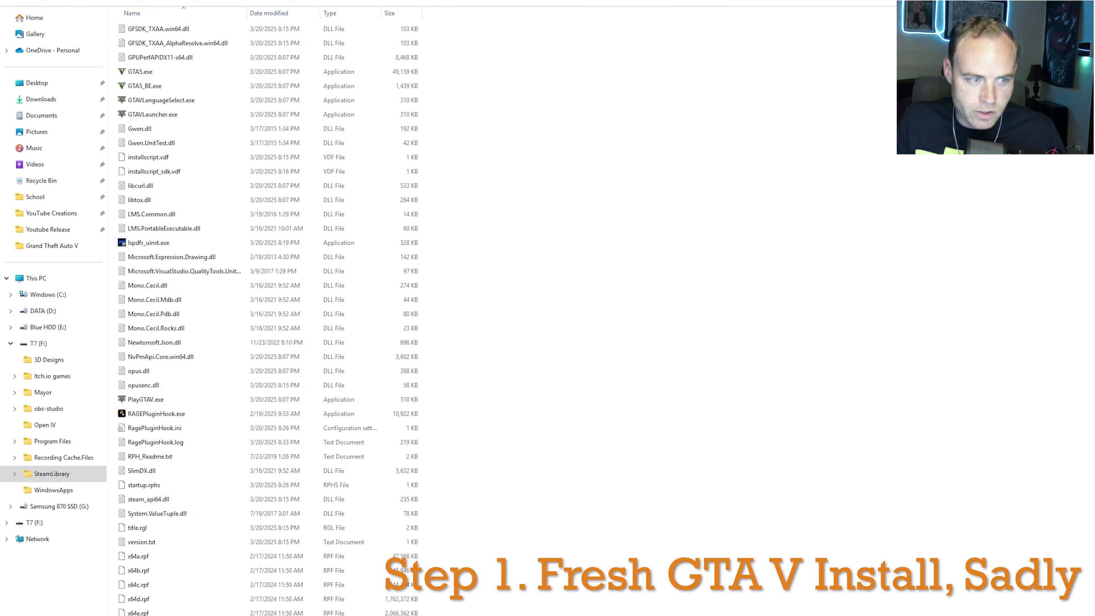
scroll(263, 313, up, 18)
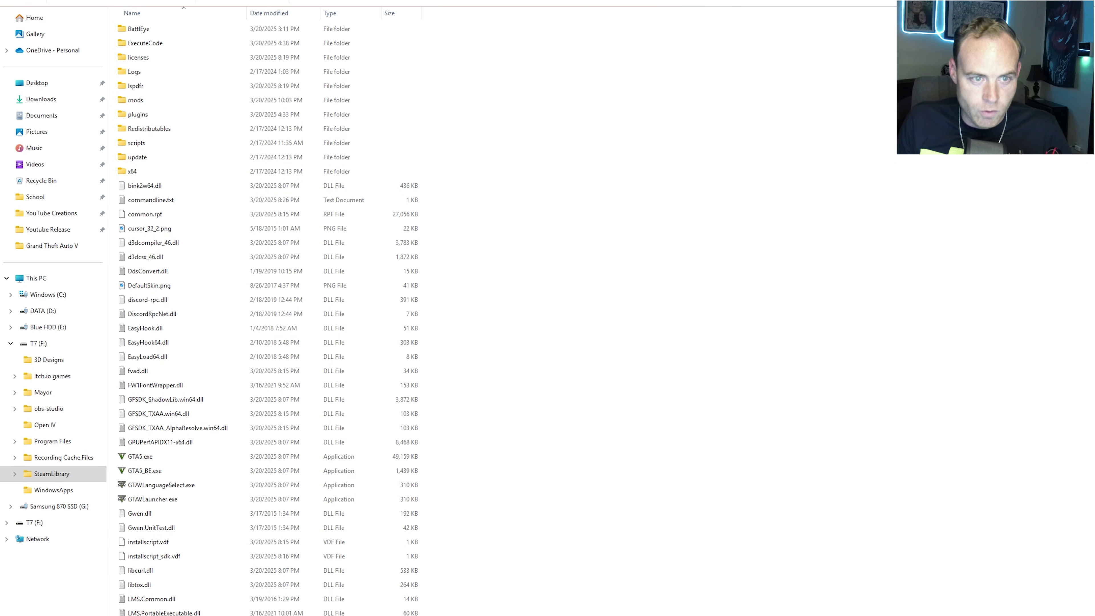
drag(480, 181, 156, 493)
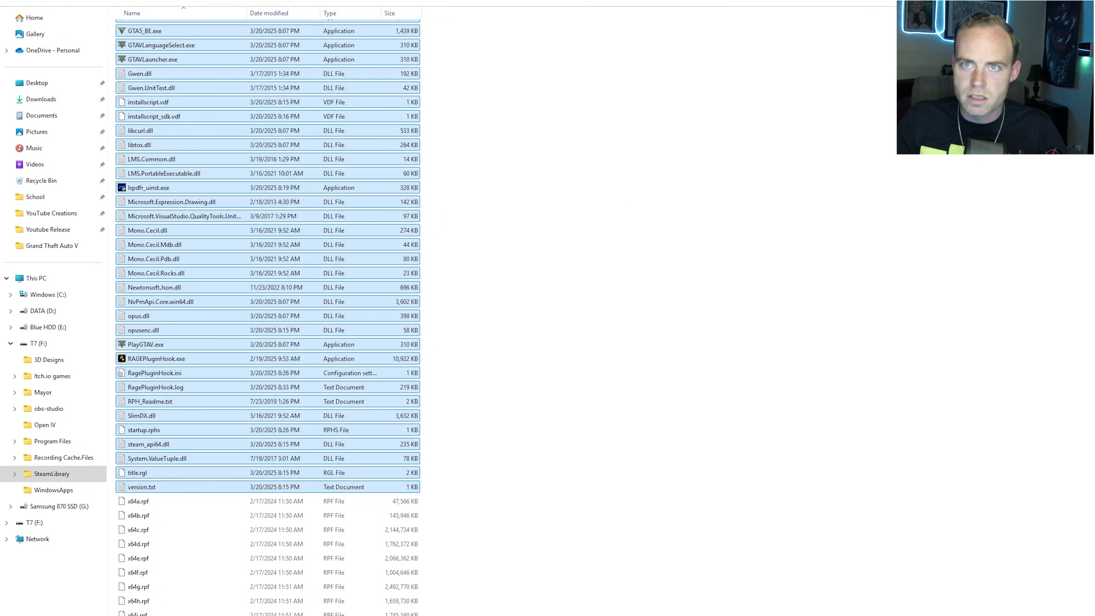
click(603, 324)
scroll(604, 323, up, 10)
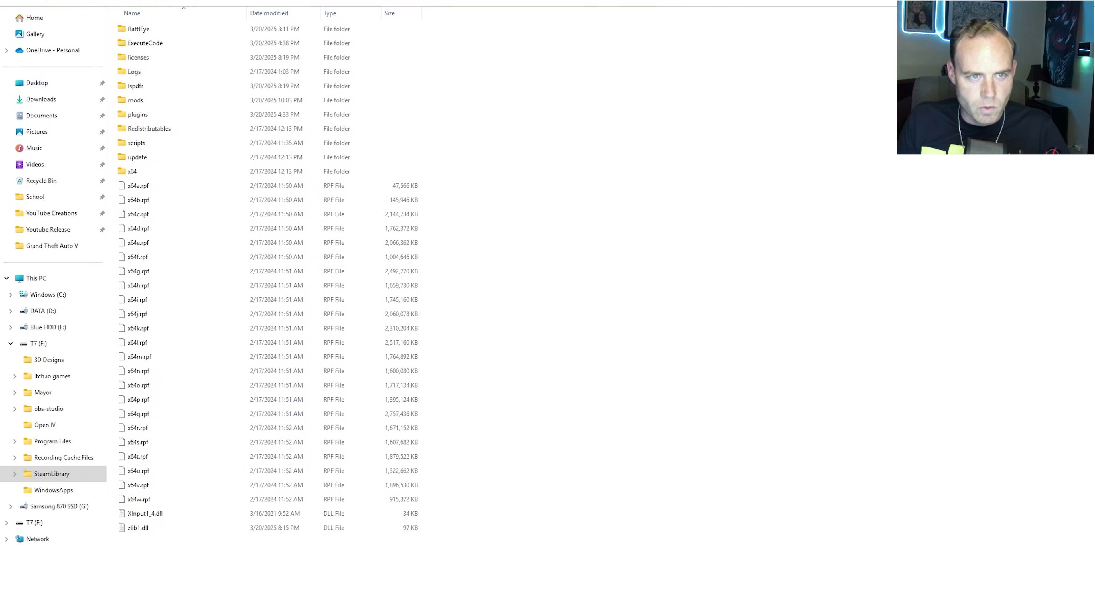
Step: Select the lspdfr, mods and plugins folders and send them to the Recycle Bin
drag(440, 78, 239, 114)
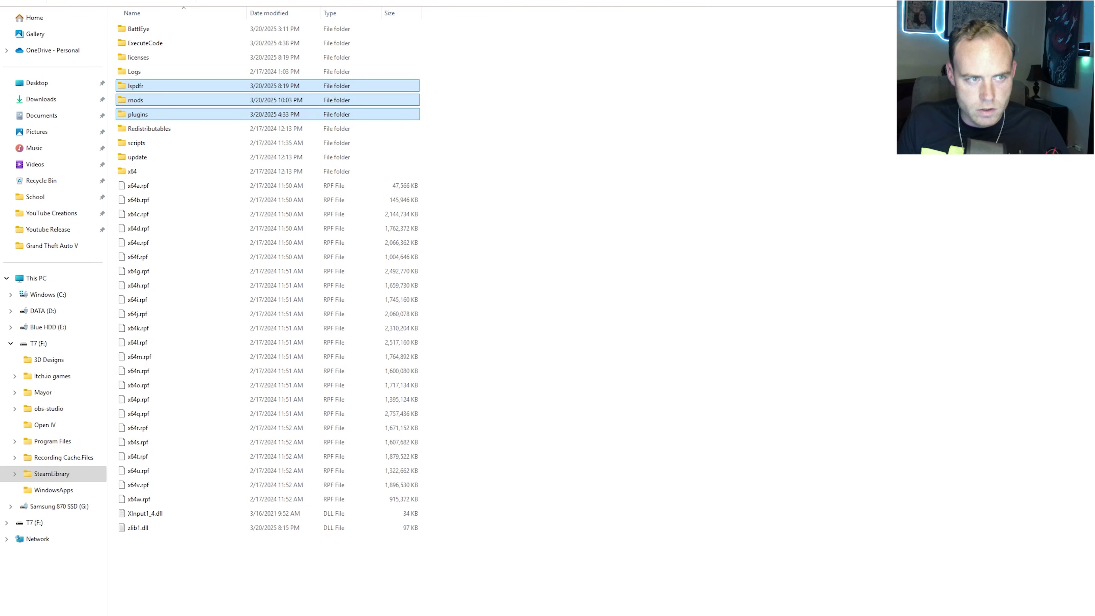
right_click(162, 101)
click(300, 117)
key(Delete)
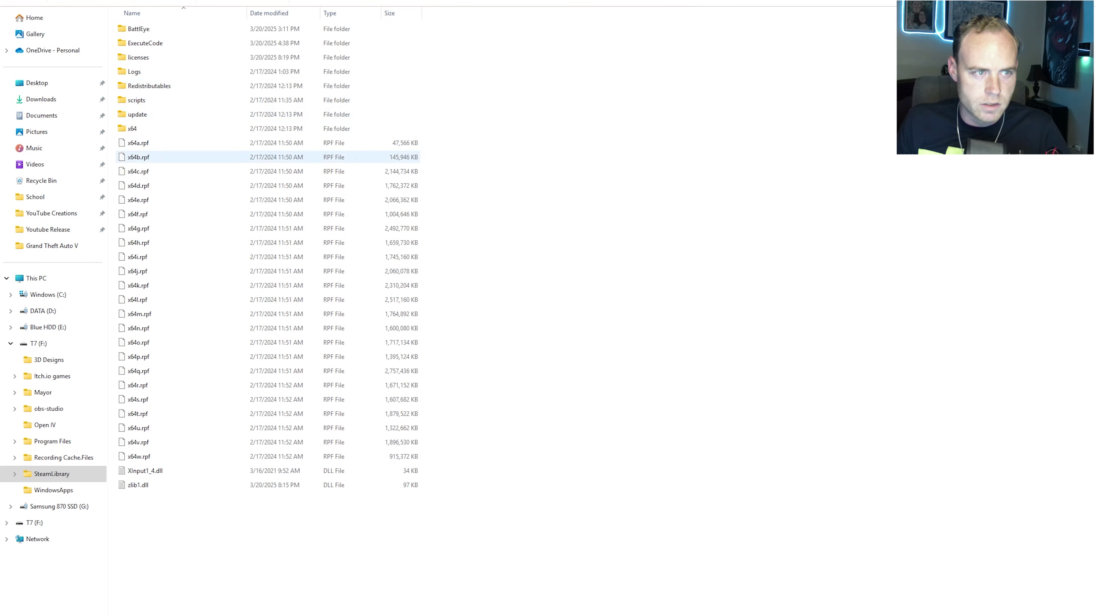
Step: Select the licenses folder and open its context menu, then close it without changes
click(139, 57)
right_click(146, 61)
click(284, 78)
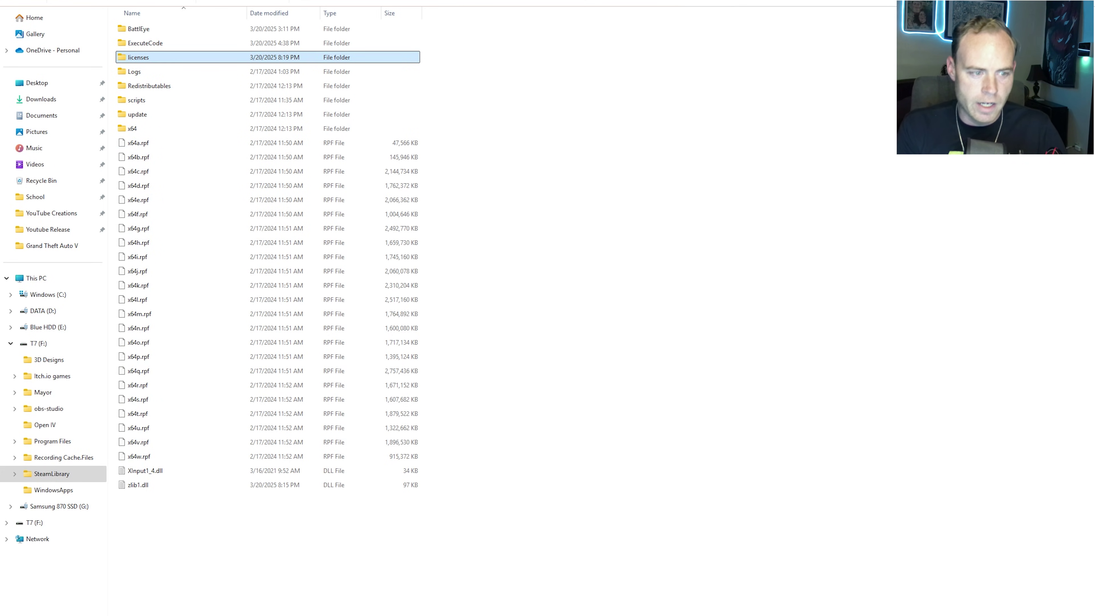
Step: Select XInput1_4.dll and zlib1.dll and delete them via the context menu
click(259, 526)
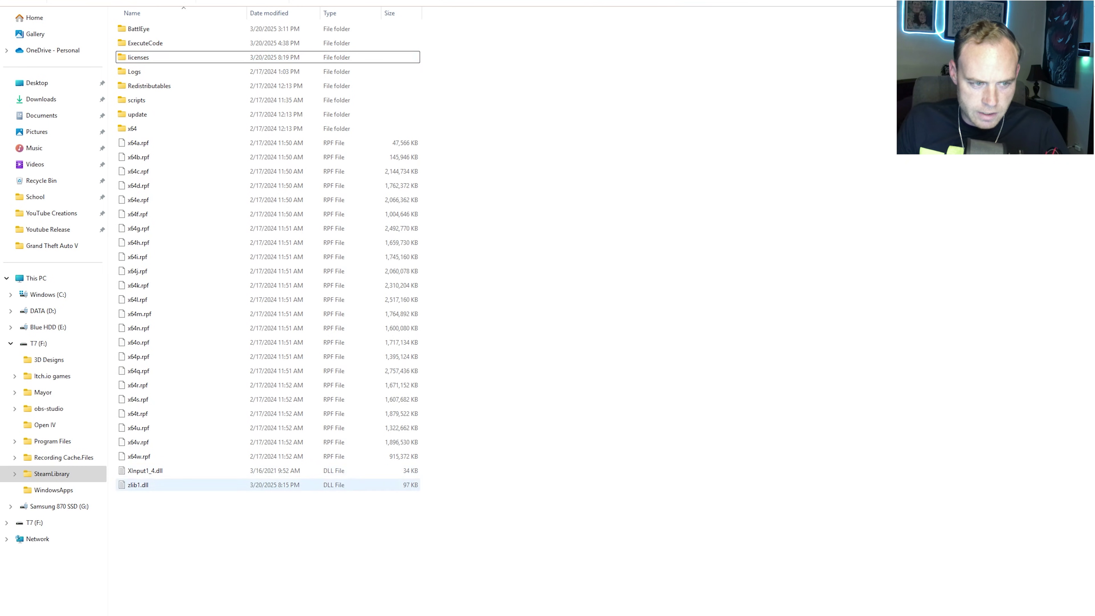
drag(156, 509, 129, 471)
click(259, 522)
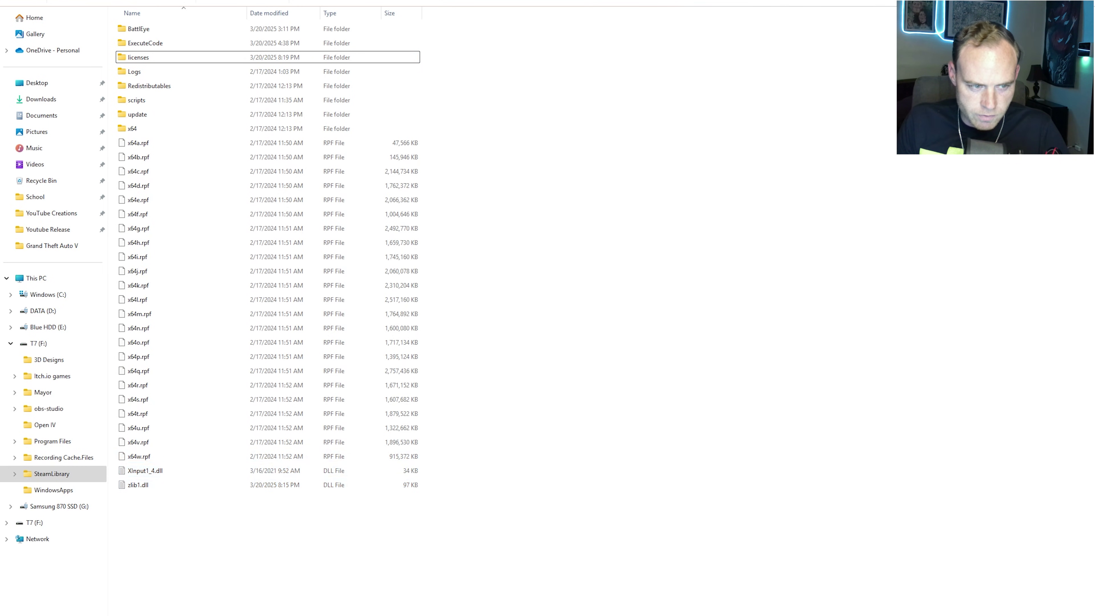
drag(142, 497, 135, 473)
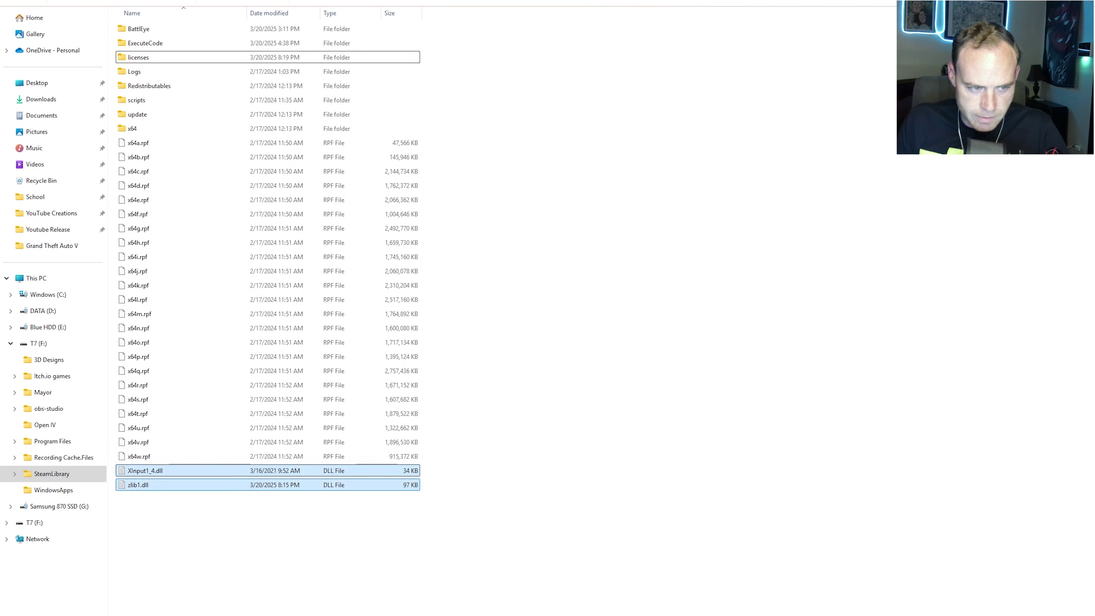
right_click(137, 472)
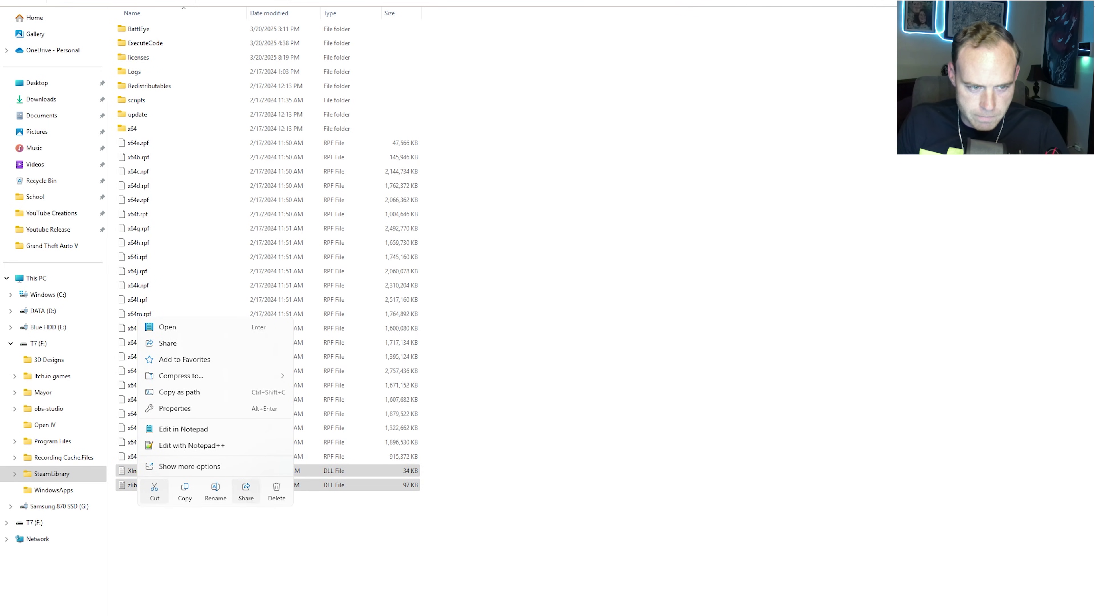
click(276, 492)
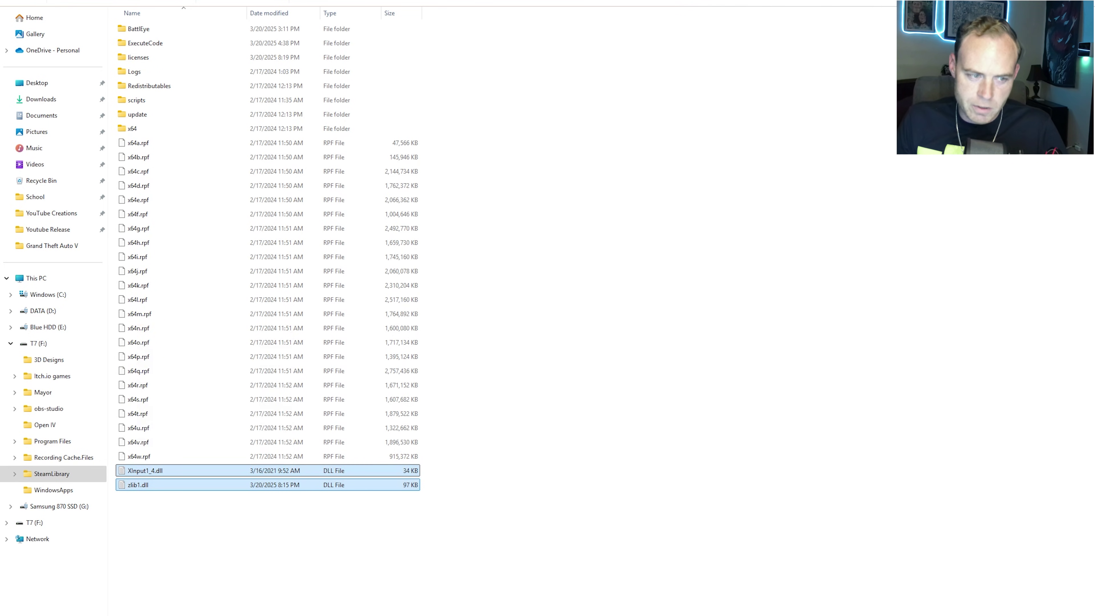
click(276, 524)
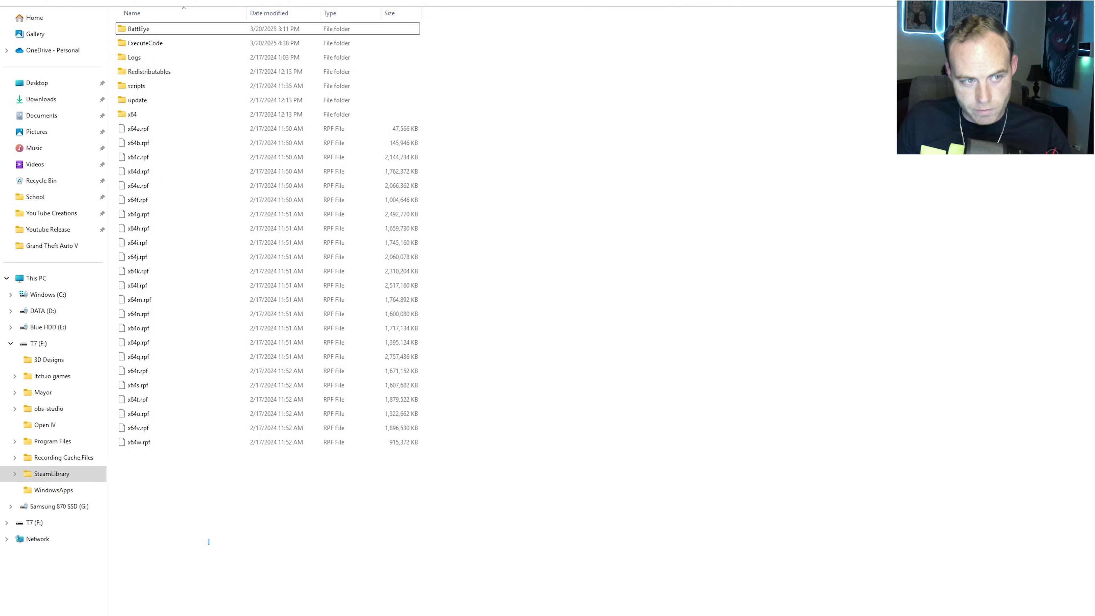
Step: Select the x64 RPF archives, then the update and x64 folders, to review what remains
drag(207, 545, 130, 124)
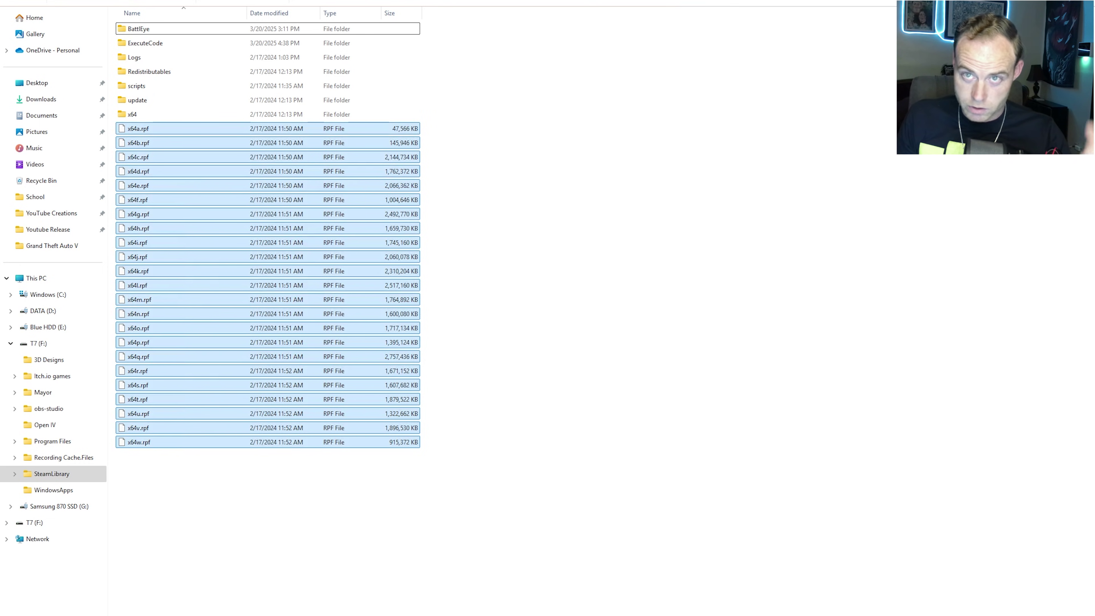
click(517, 276)
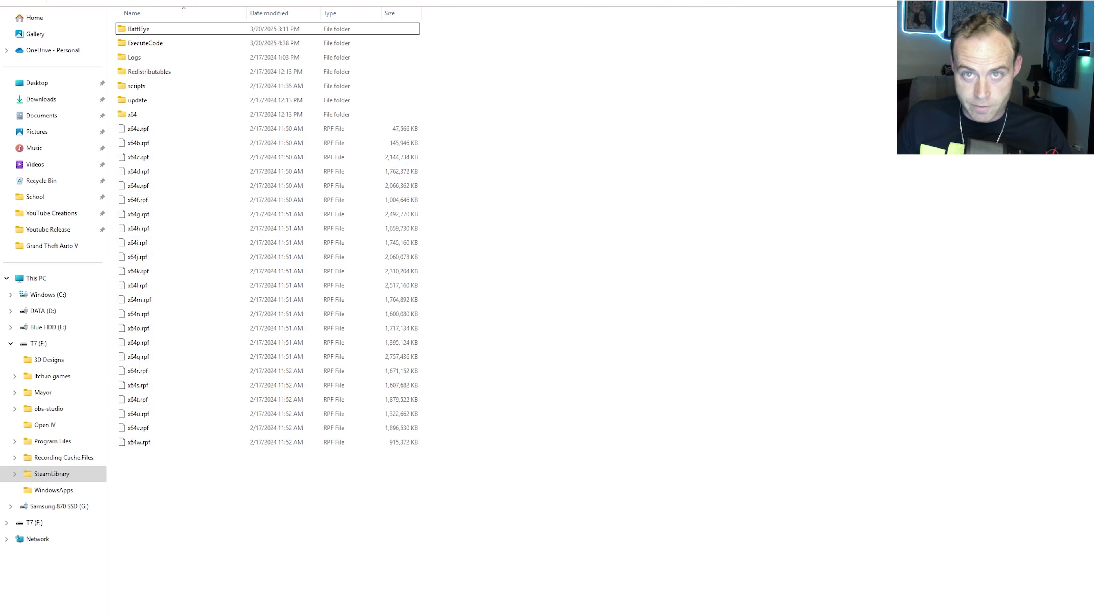
drag(458, 108, 215, 101)
Step: Inspect the scripts folder's contents, then delete the scripts folder
double_click(207, 87)
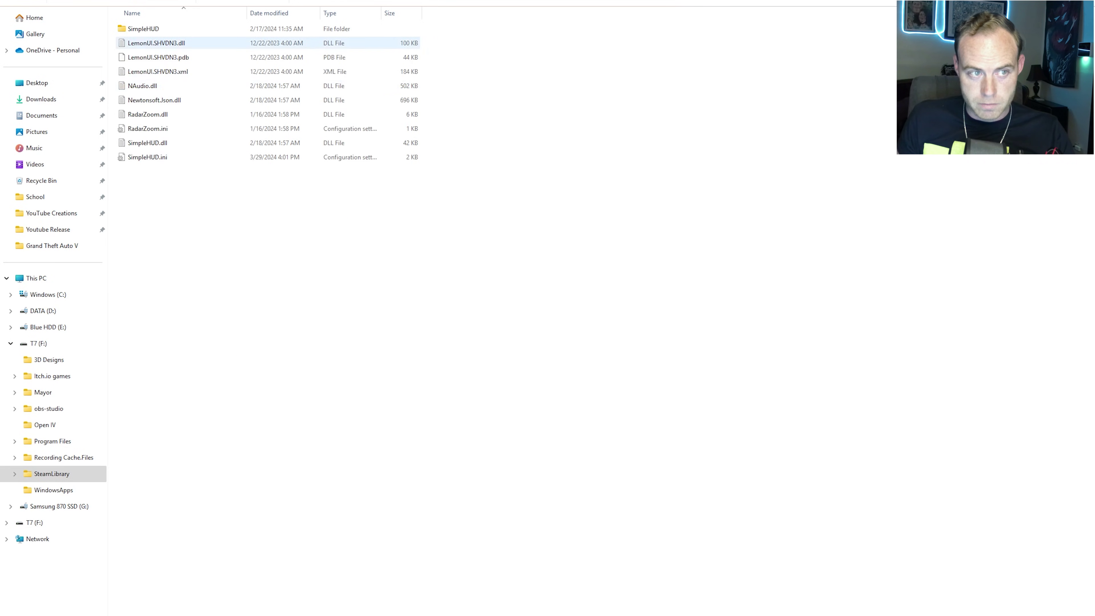
key(alt+Left)
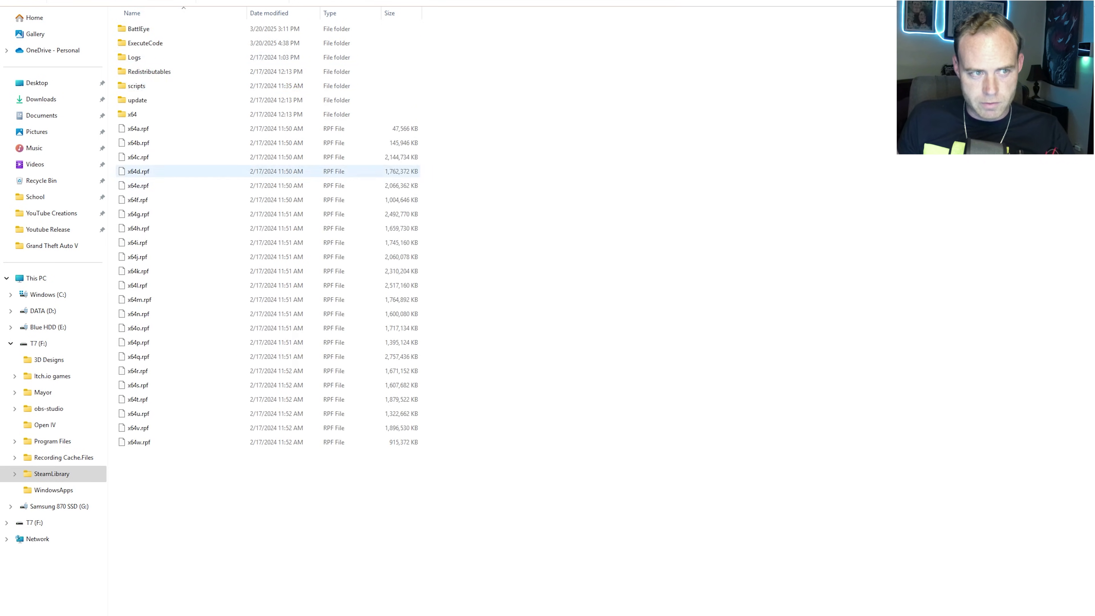
right_click(129, 85)
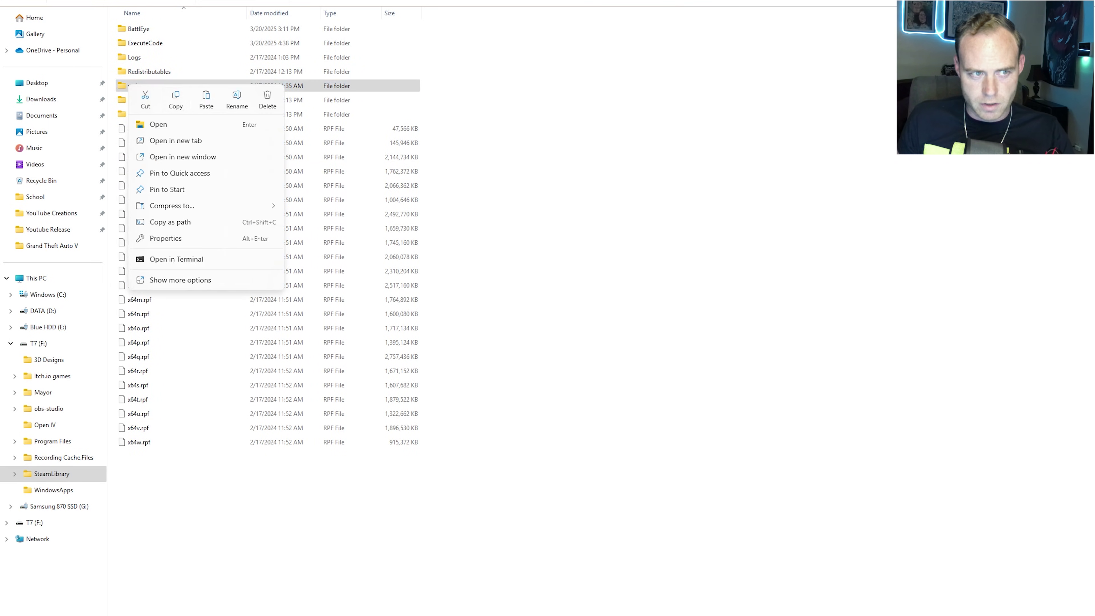
click(268, 100)
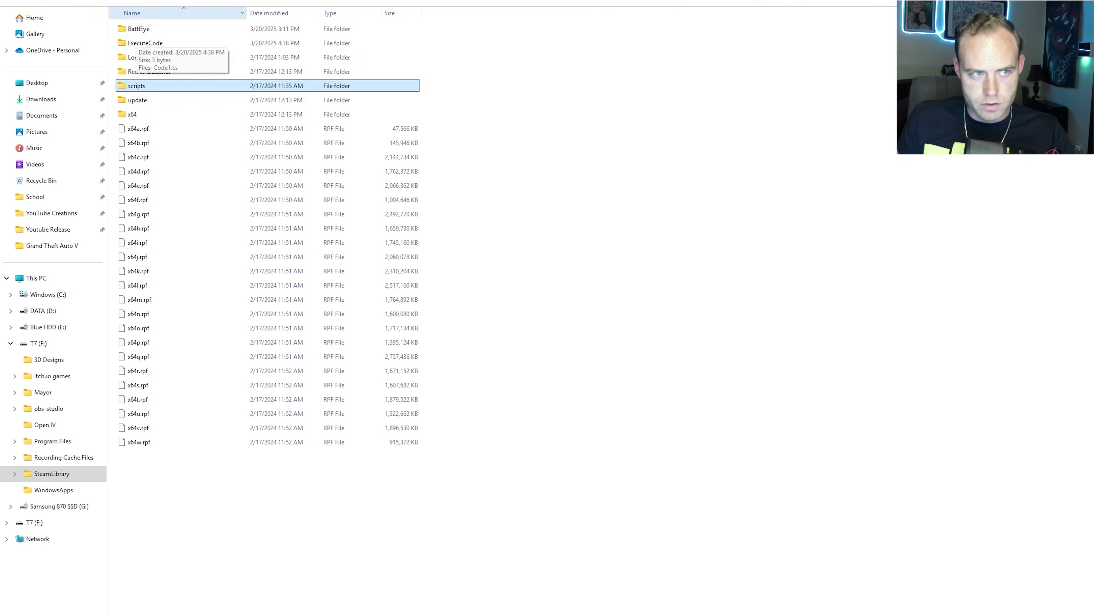
key(Delete)
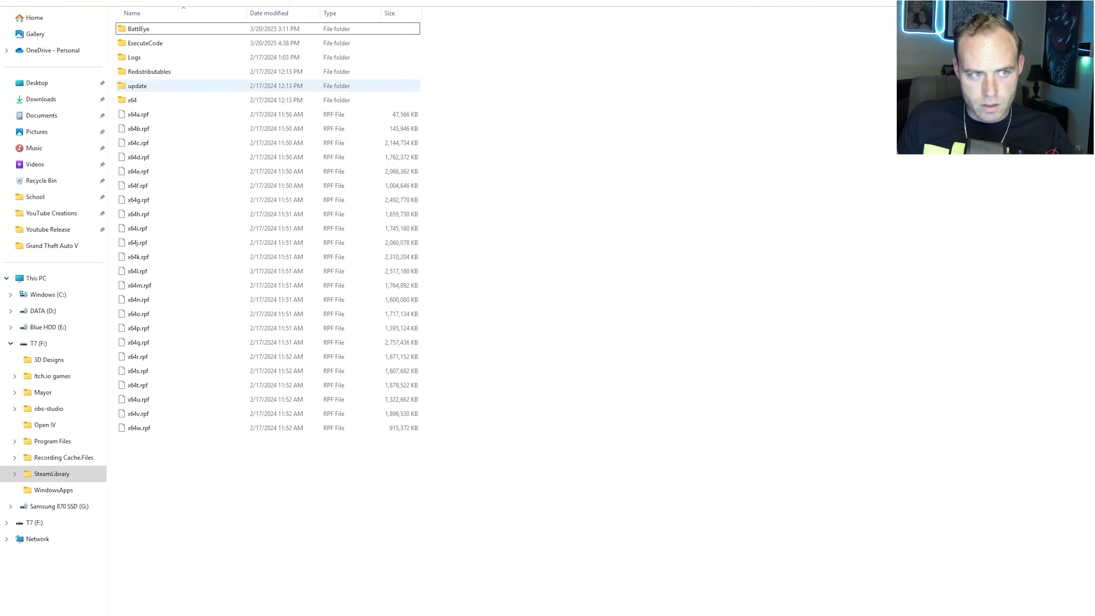
Step: Click through the Logs, Redistributables, update, x64 and ExecuteCode folders, then deselect
click(181, 58)
click(181, 72)
click(181, 86)
click(181, 101)
click(181, 43)
click(509, 112)
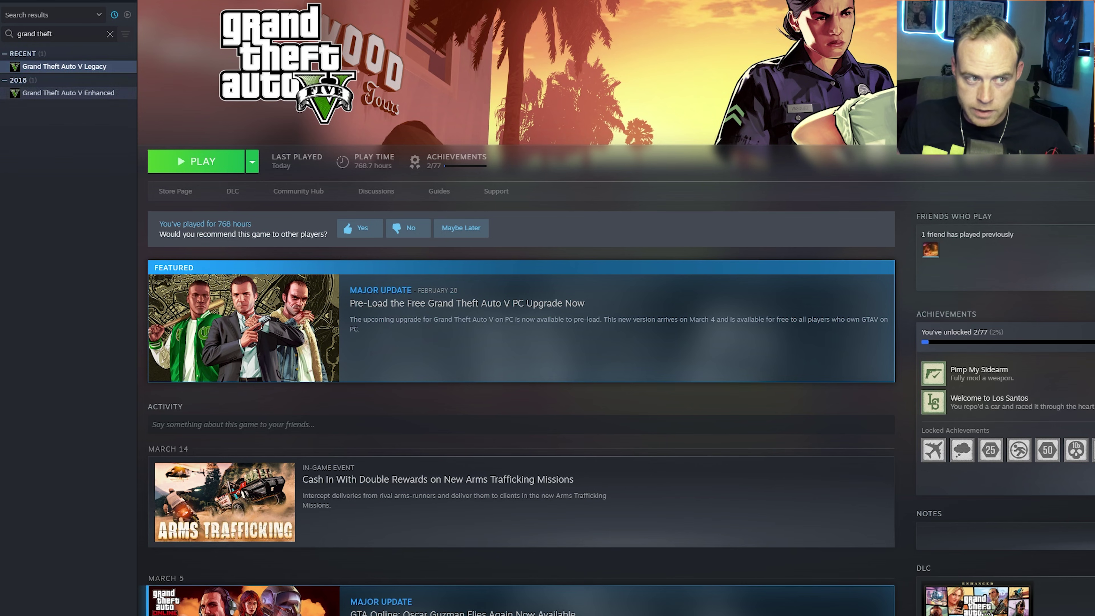
Step: Launch Grand Theft Auto V Legacy from Steam and dismiss the missing PlayGTAV.exe error
click(69, 93)
click(68, 66)
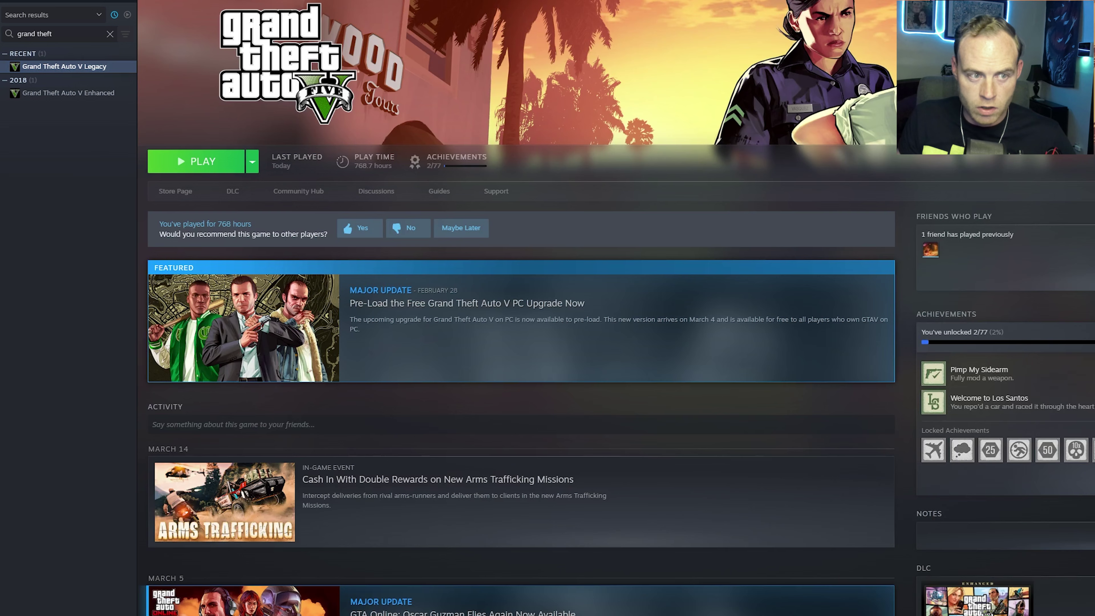
click(196, 161)
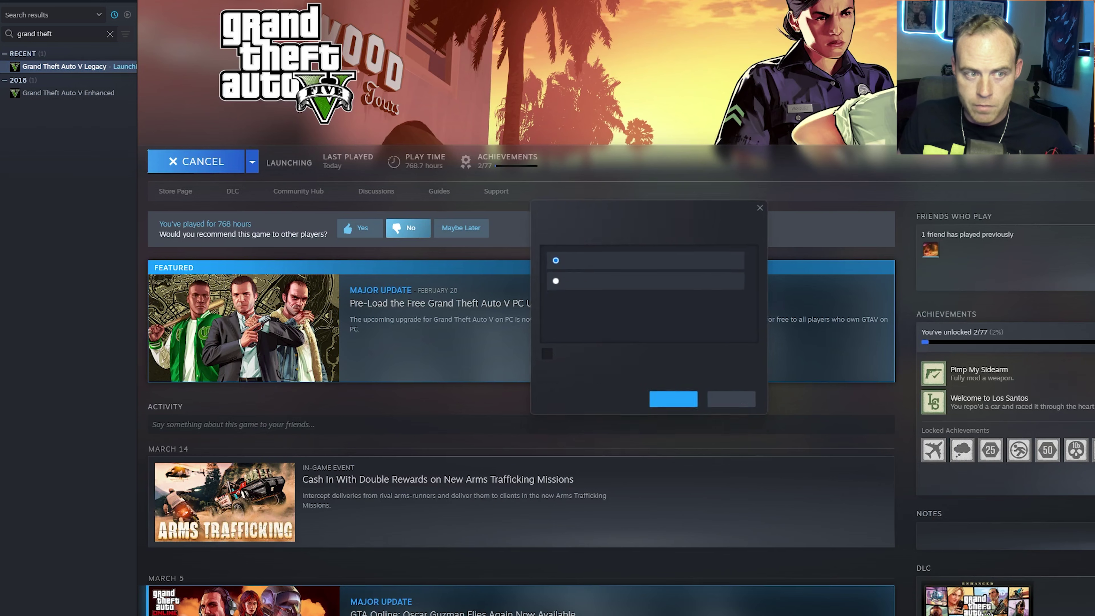
click(674, 400)
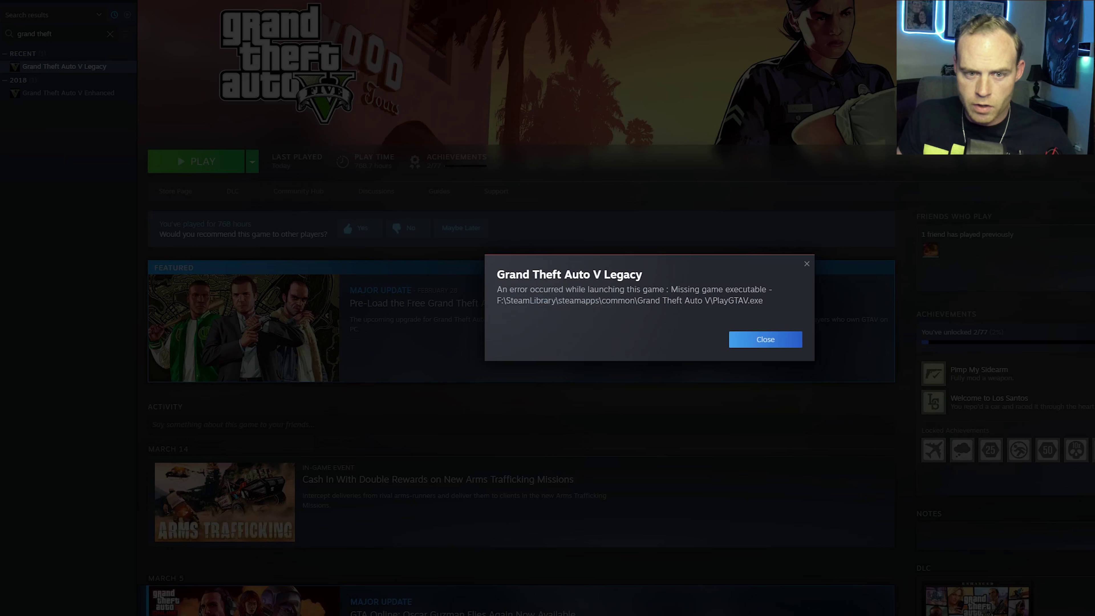
key(Return)
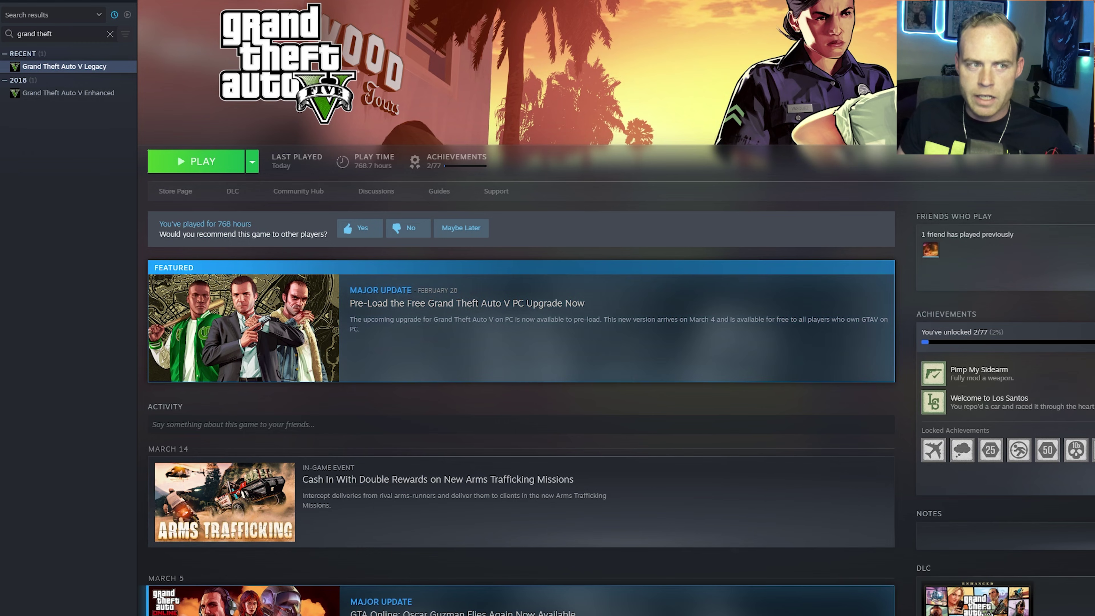
Step: Verify Grand Theft Auto V Legacy's game files under Properties > Installed Files, reacquiring 25 files
right_click(45, 66)
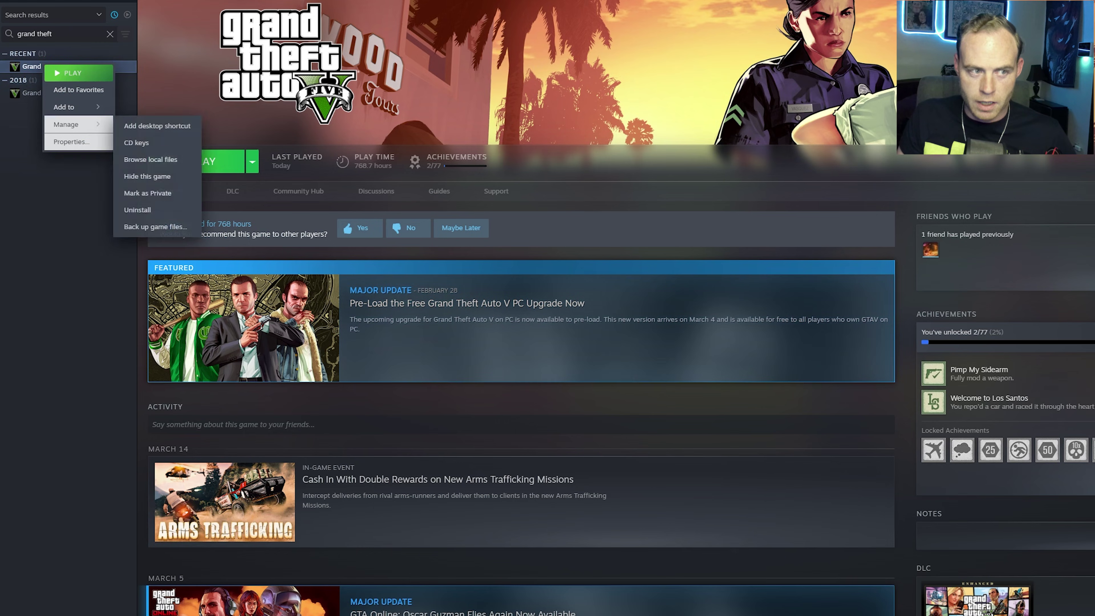
click(70, 142)
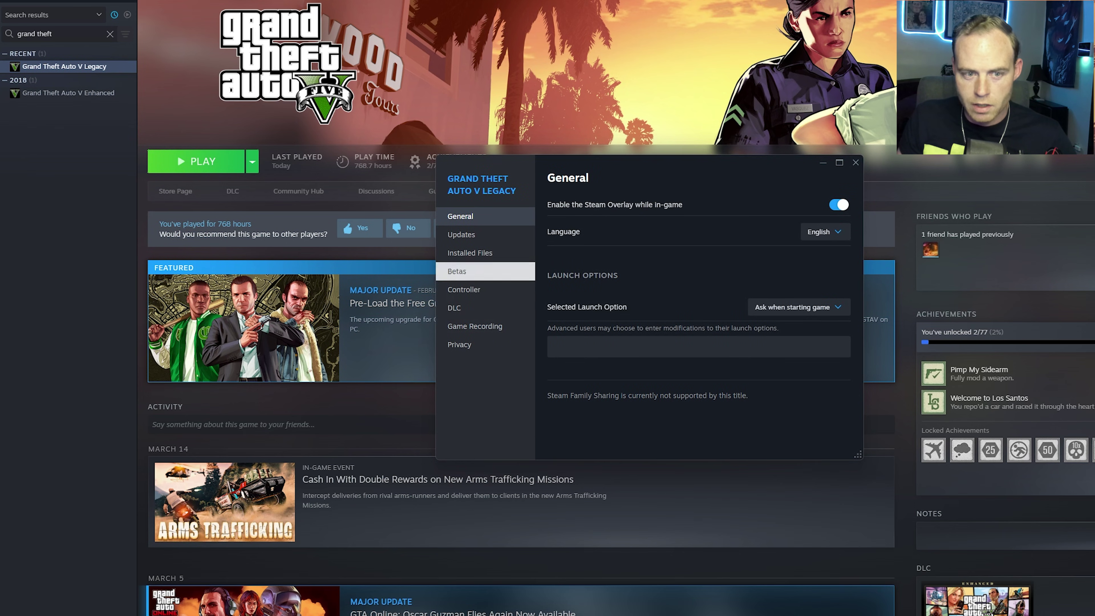
click(855, 162)
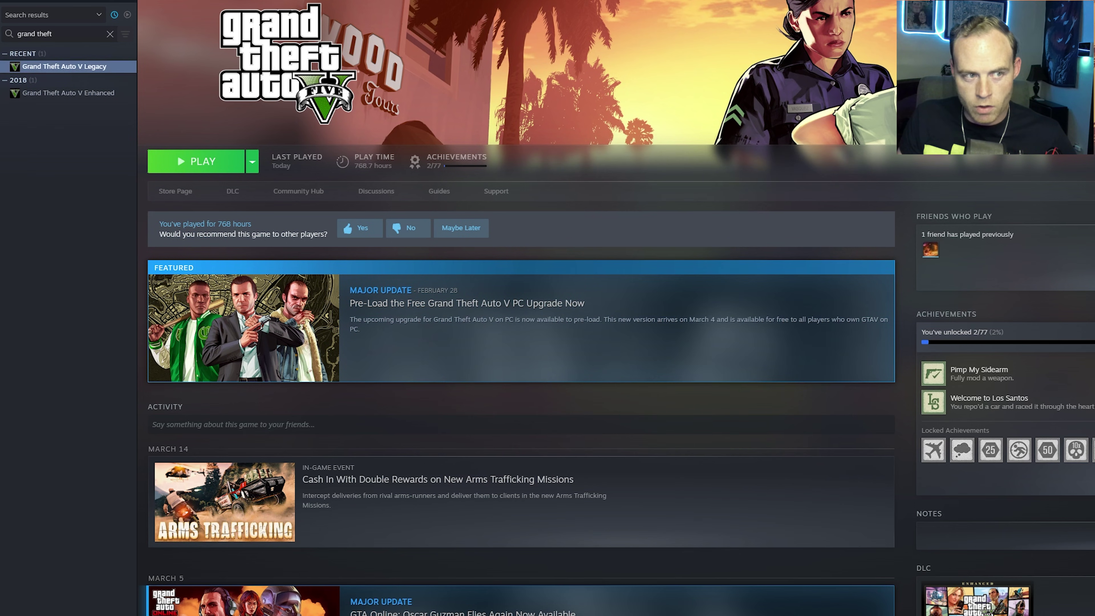
right_click(74, 67)
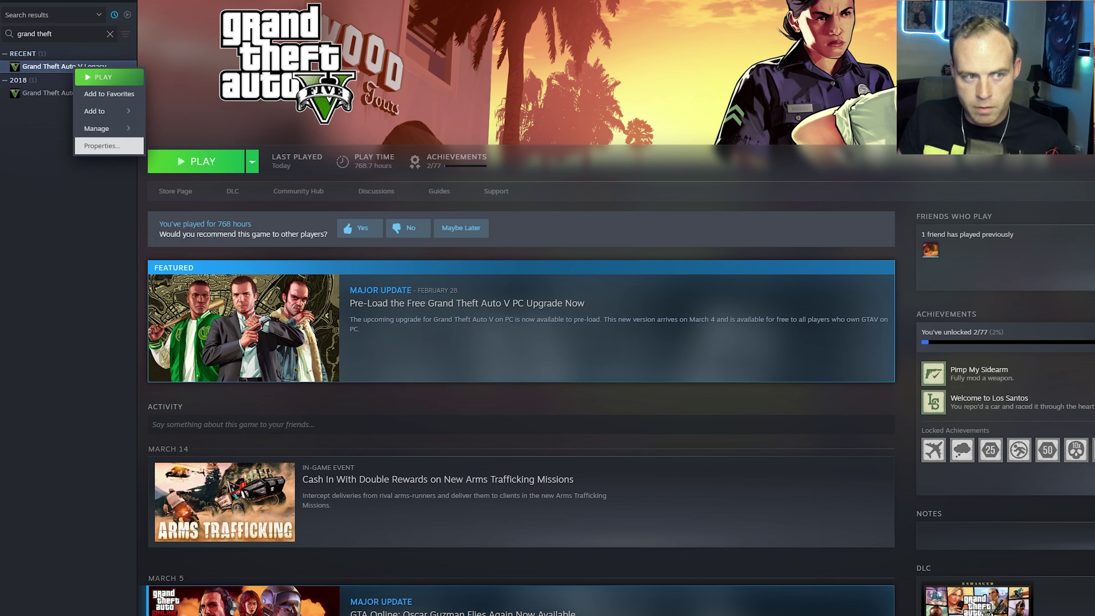
click(100, 146)
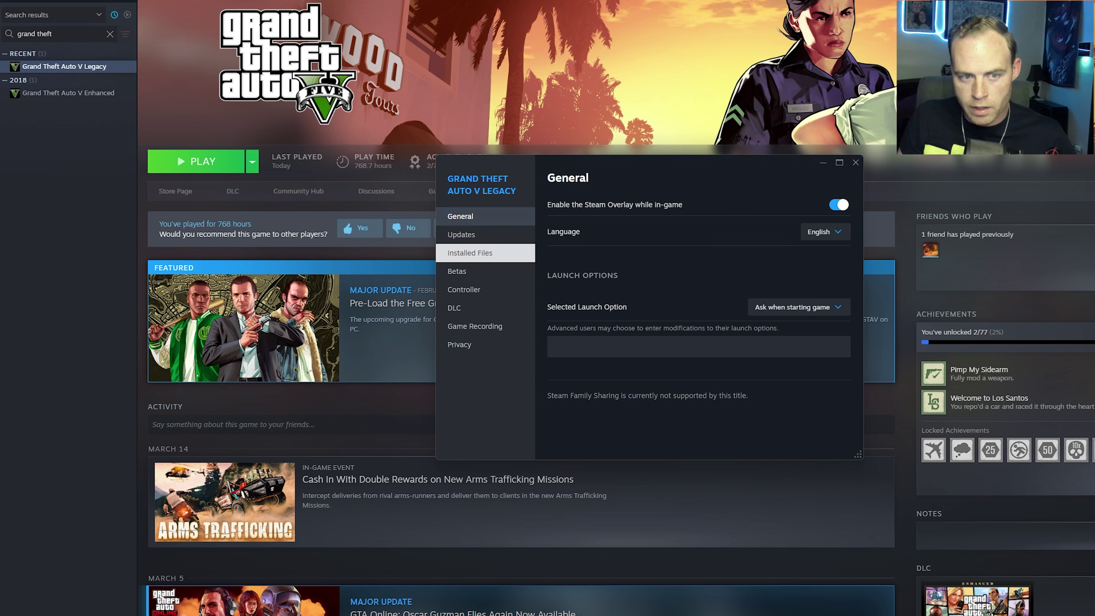
click(470, 254)
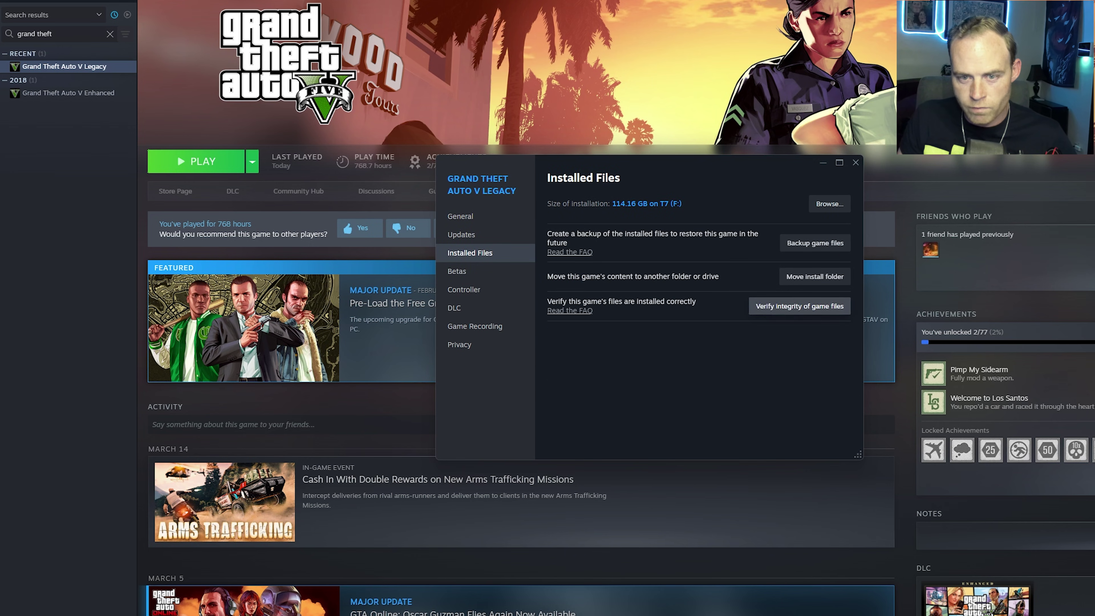
click(799, 306)
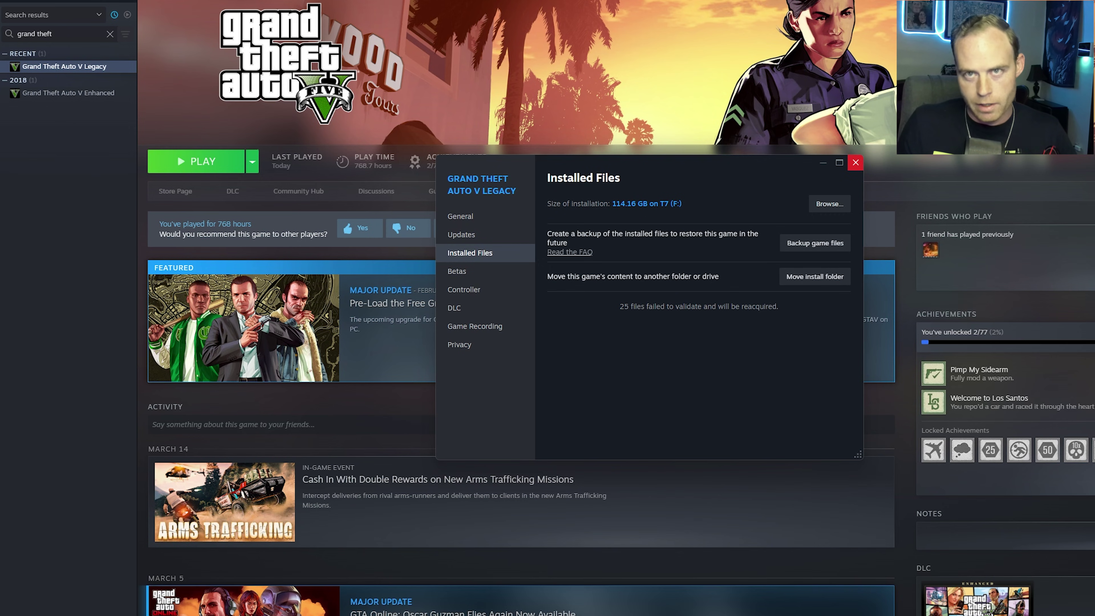
click(855, 163)
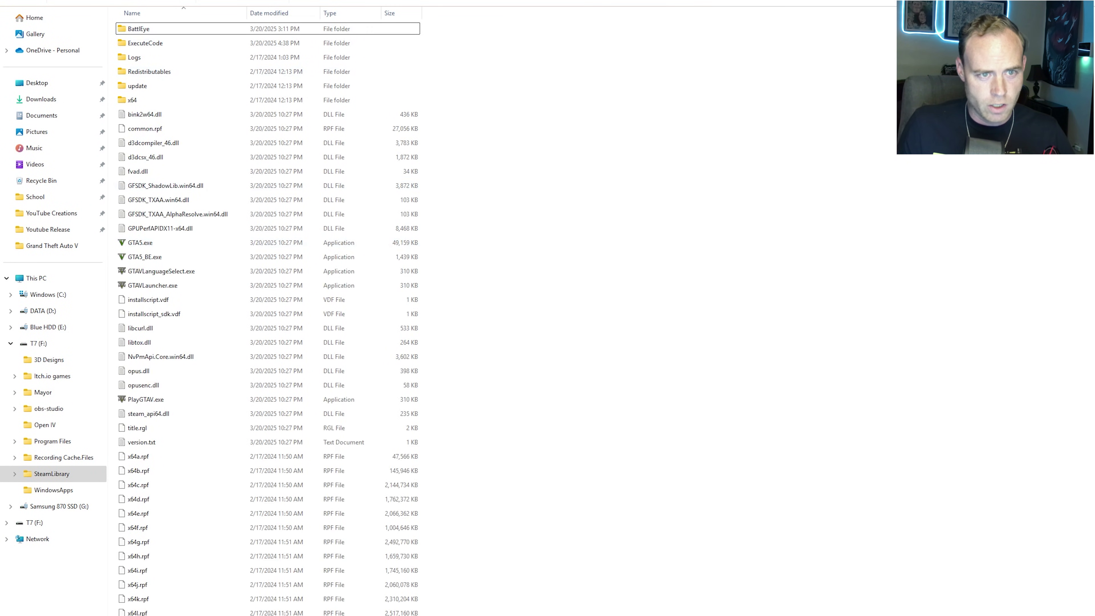
Step: Select the restored files such as GTA5.exe and PlayGTAV.exe to review them, then deselect
drag(572, 105, 276, 441)
click(496, 345)
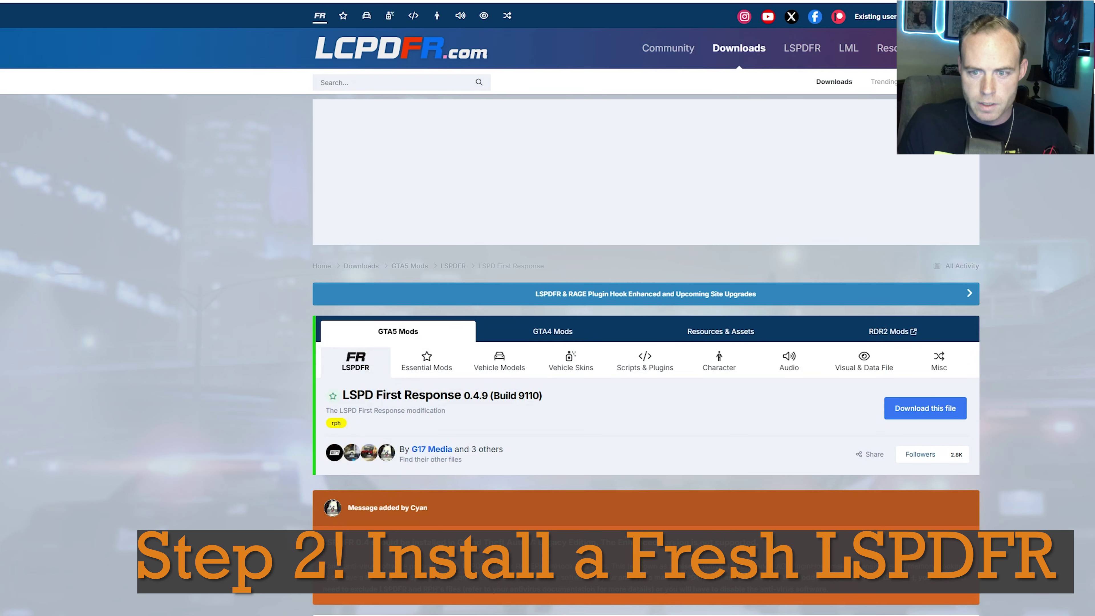
Step: Agree to the LCPDFR.com terms and download lspdfr_049_9110_3442_setup.exe (65.07 MB)
click(925, 408)
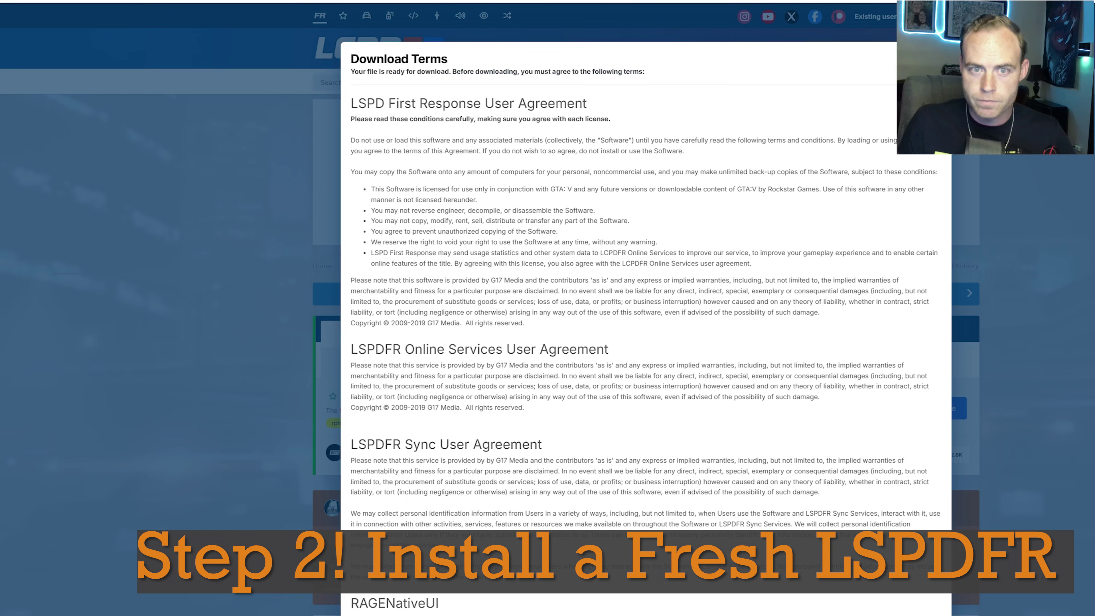
scroll(647, 302, down, 20)
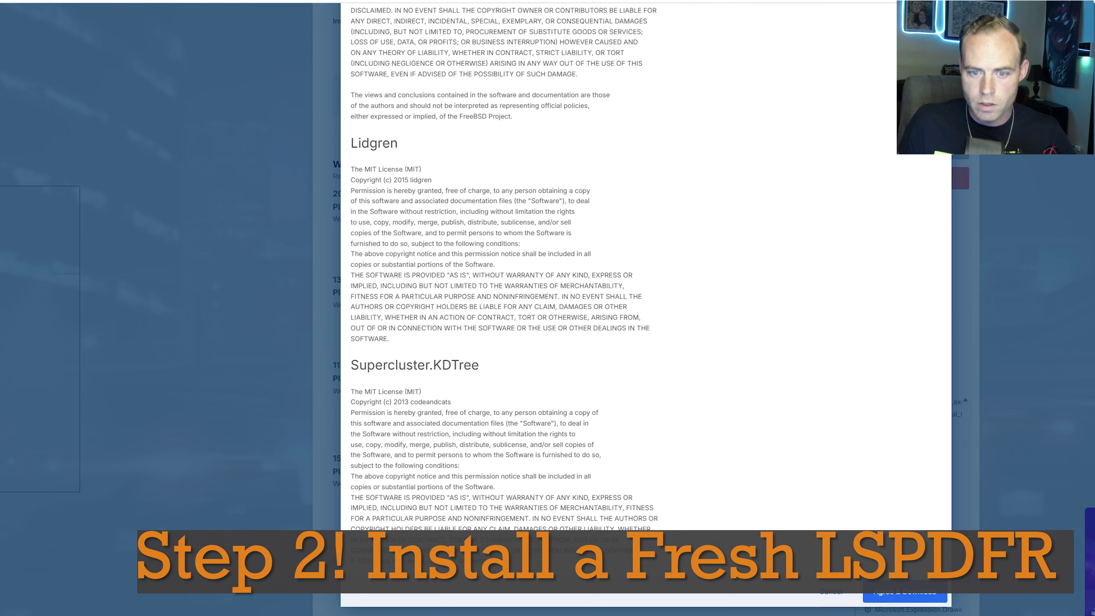
scroll(647, 302, down, 1)
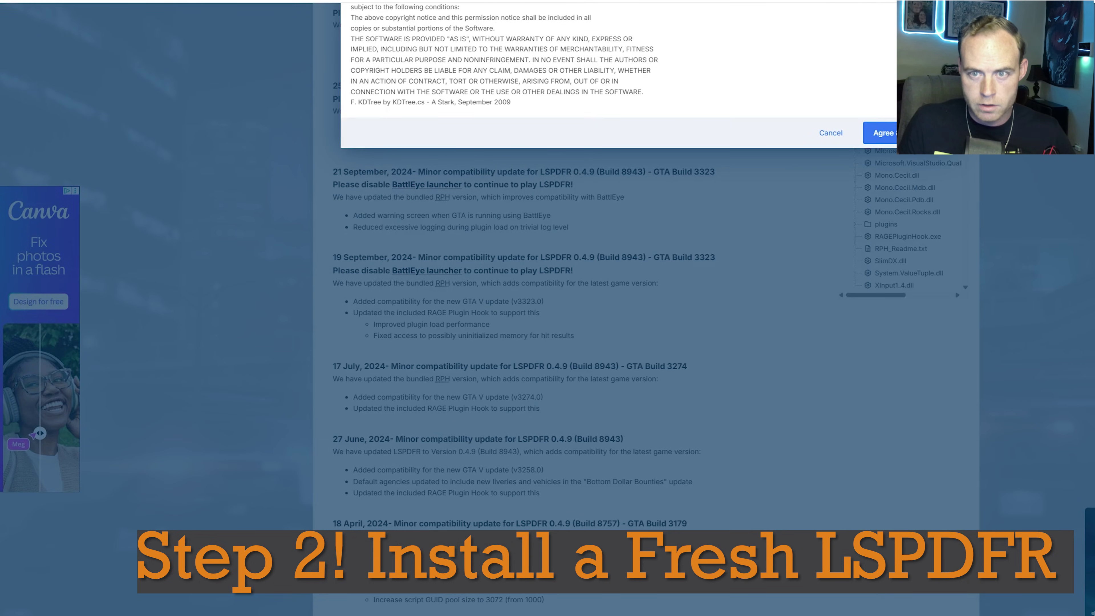
click(904, 132)
scroll(647, 302, up, 20)
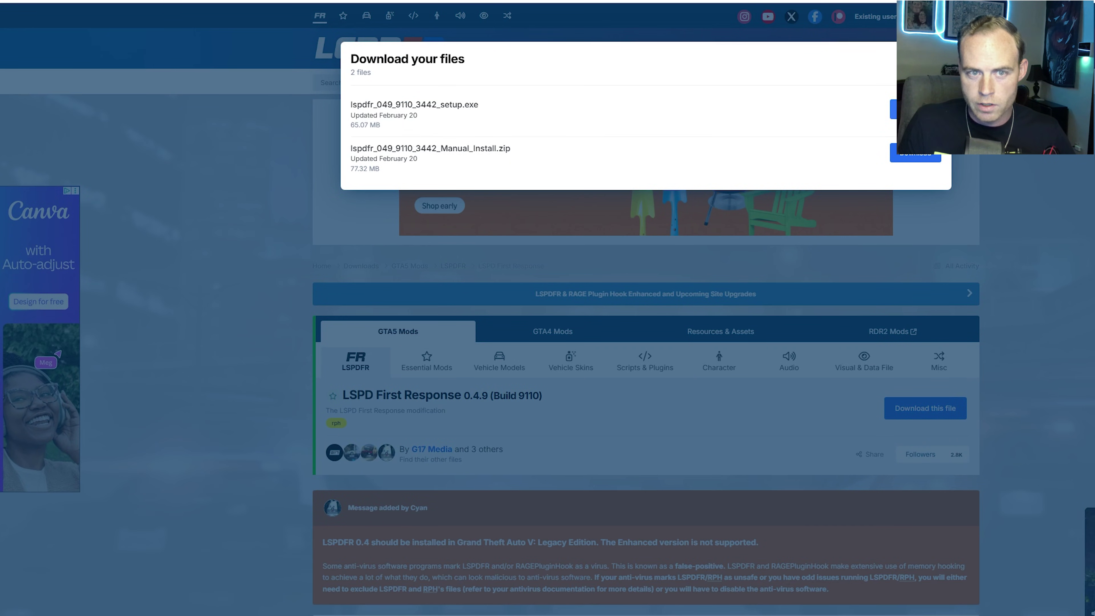
click(916, 109)
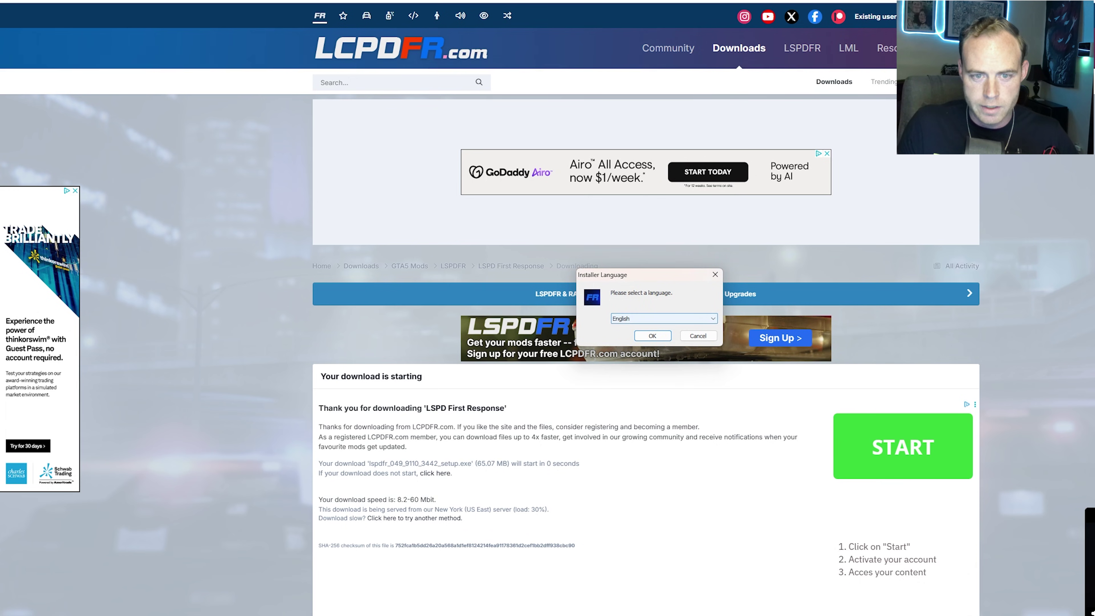
Step: Keep English as the LSPDFR installer language
click(664, 319)
click(663, 330)
key(Return)
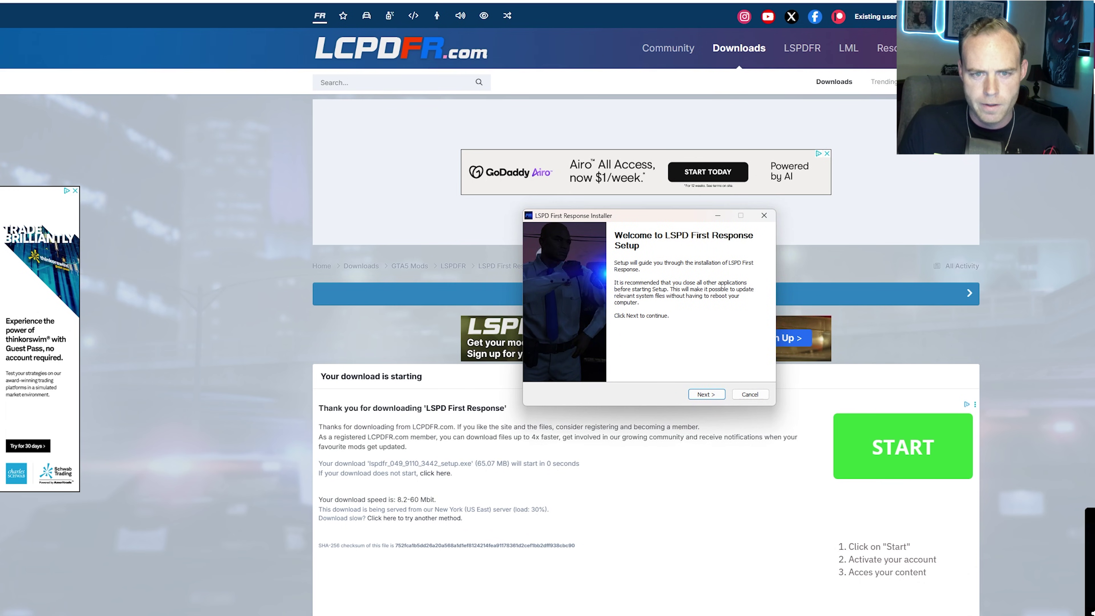
Step: Accept the license, keep default components, install into the GTA V folder and finish with the Configurator launching
key(Return)
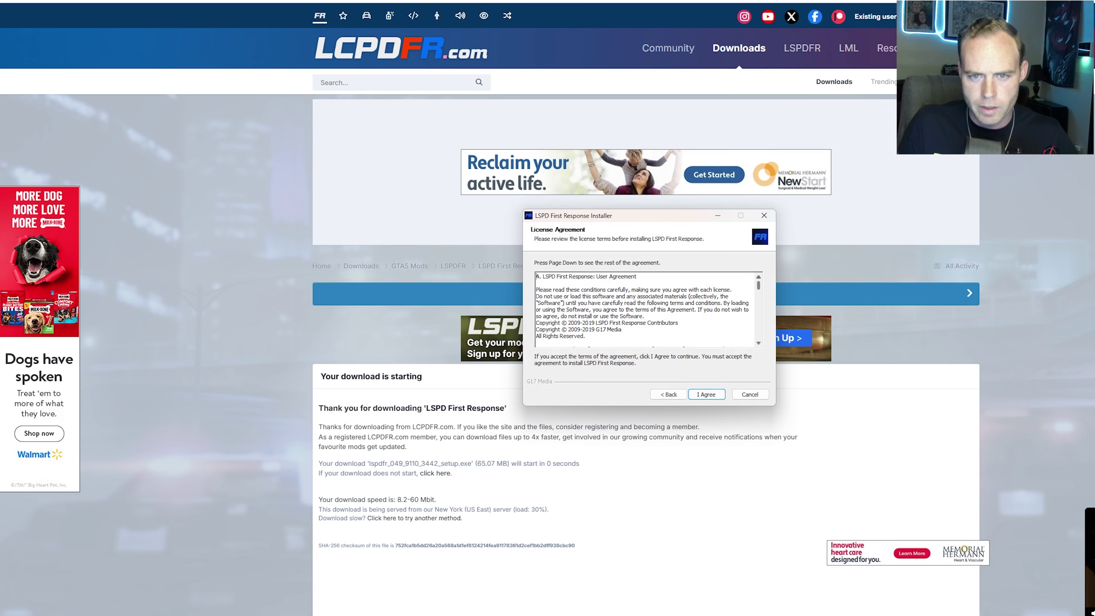
drag(759, 285, 758, 334)
key(Return)
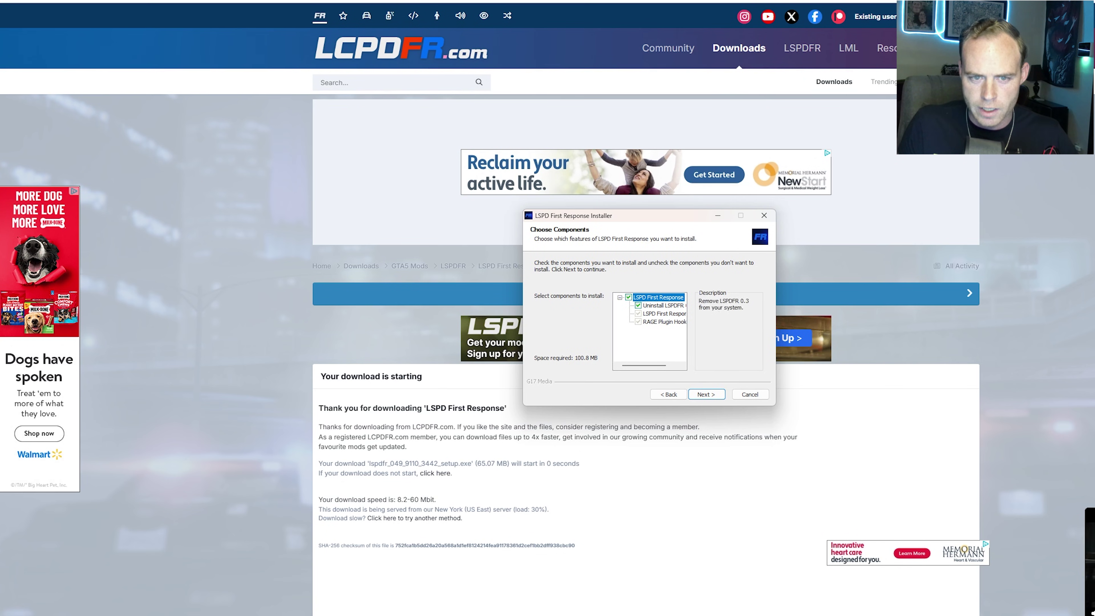
key(Return)
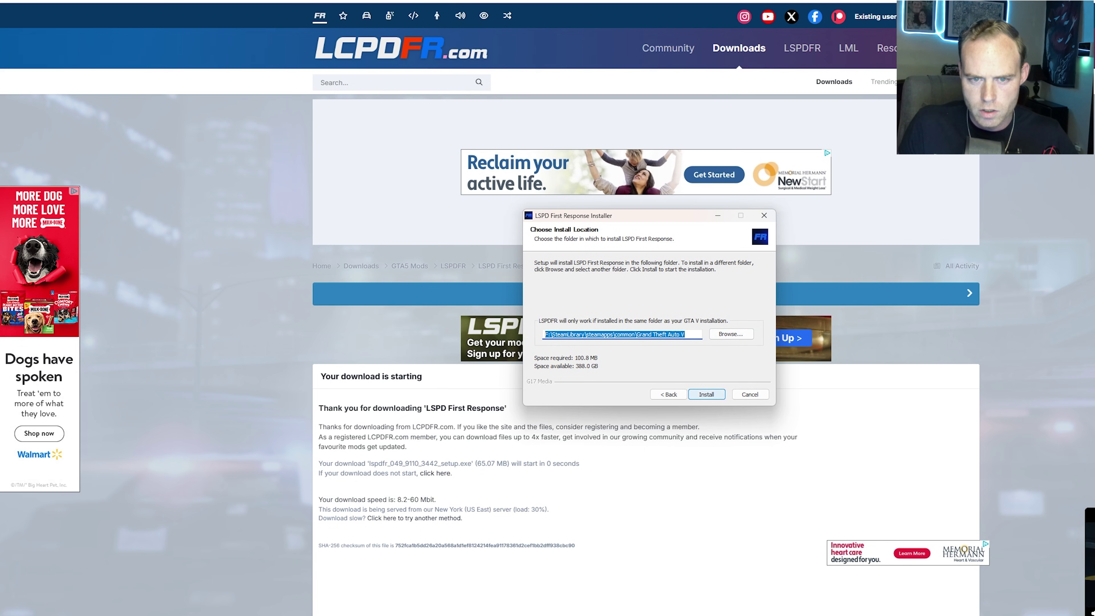
key(Return)
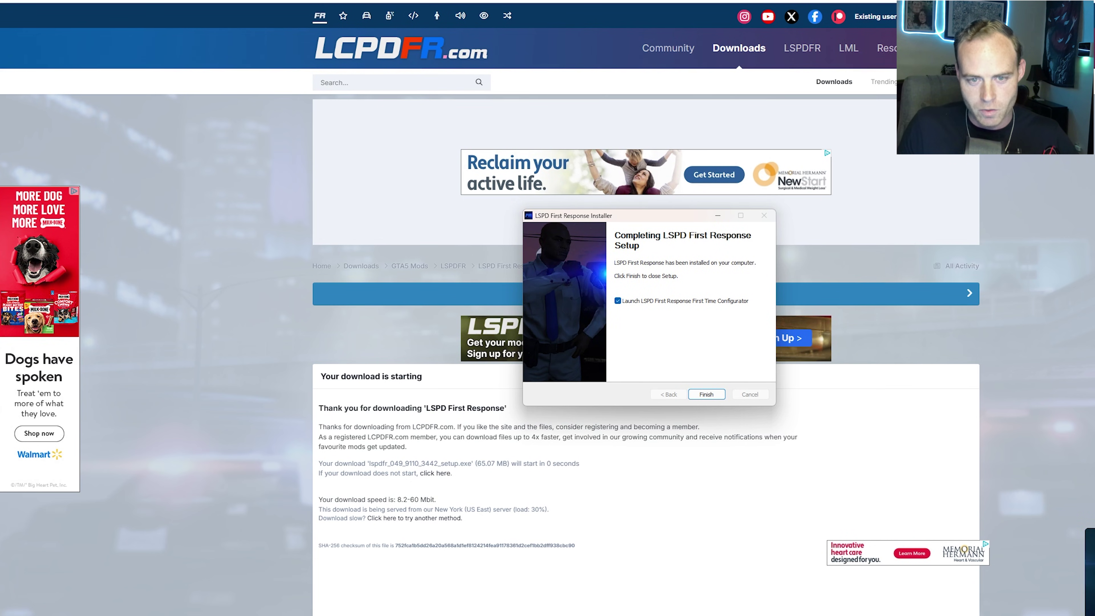
click(706, 394)
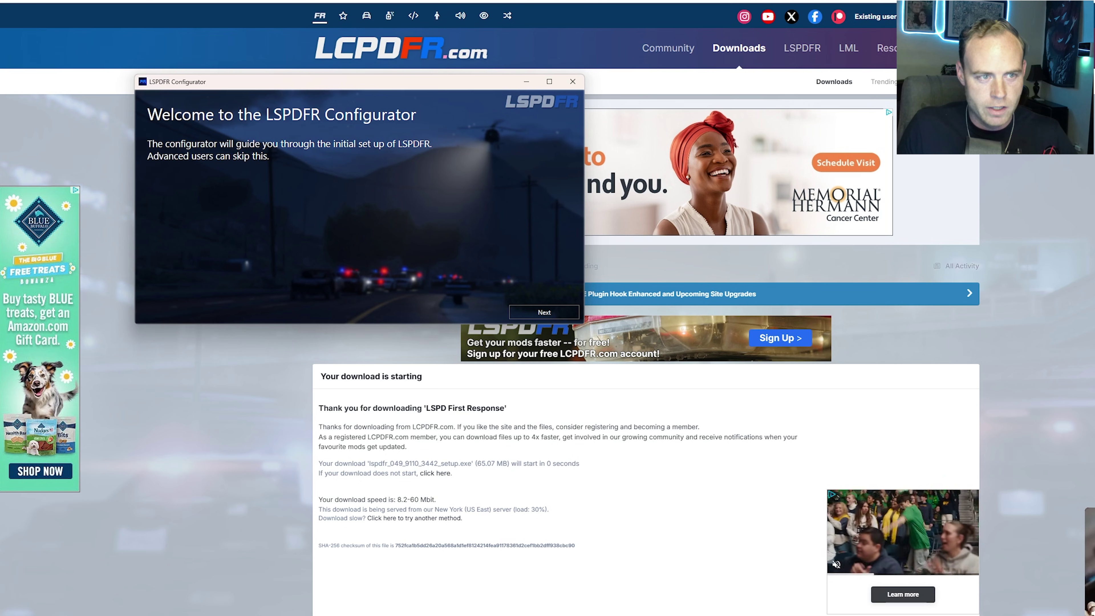
Step: Run the guided setup: accept the RAGE Plugin Hook license, choose 'Do it for me', and confirm success
click(545, 312)
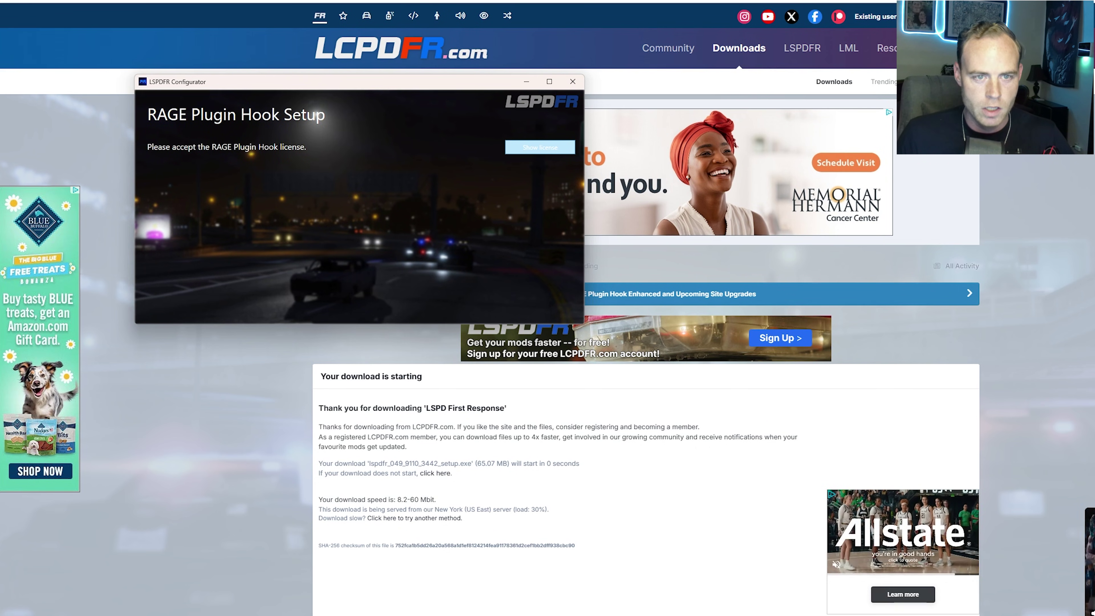
click(540, 147)
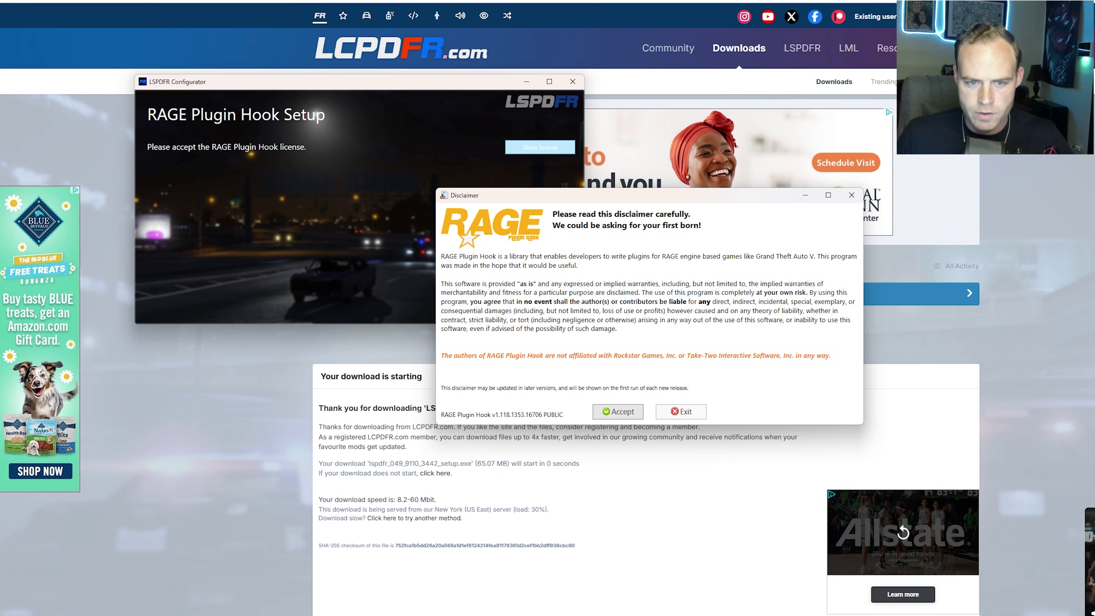
click(618, 411)
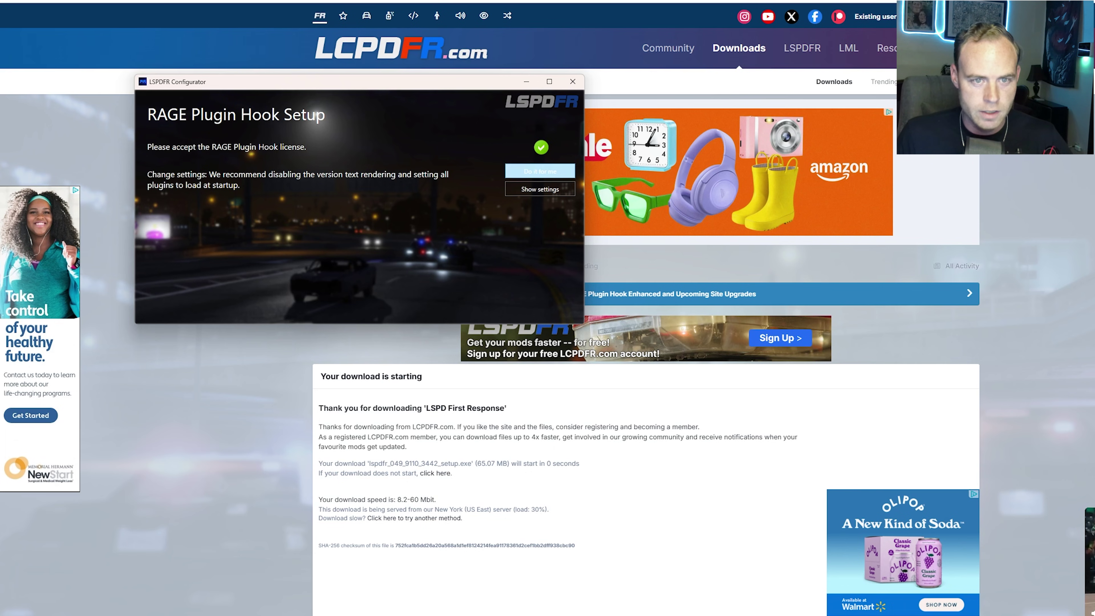
click(539, 171)
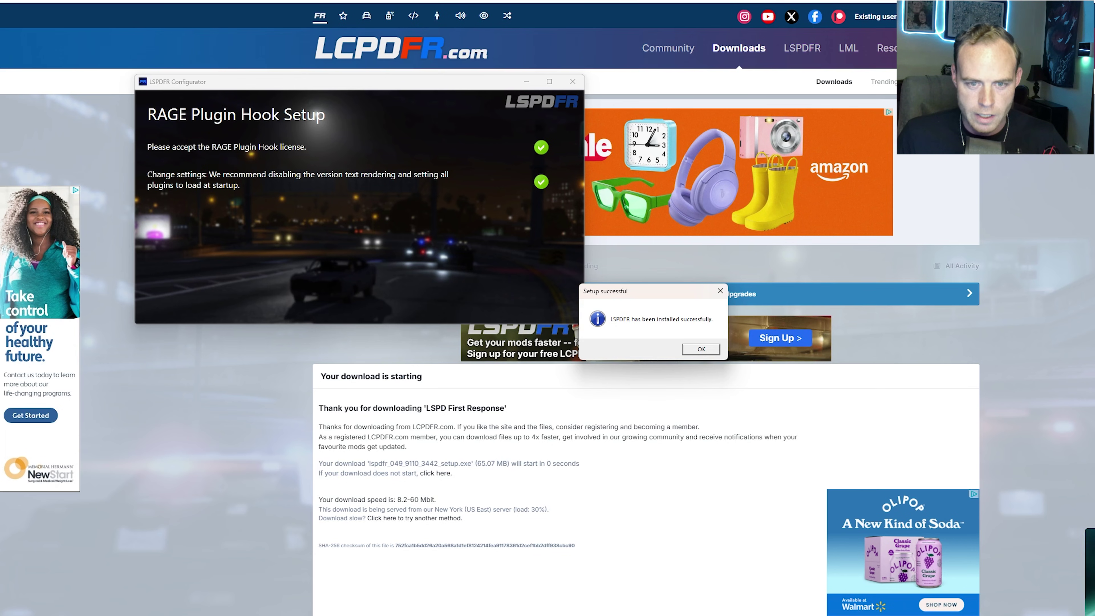
key(Return)
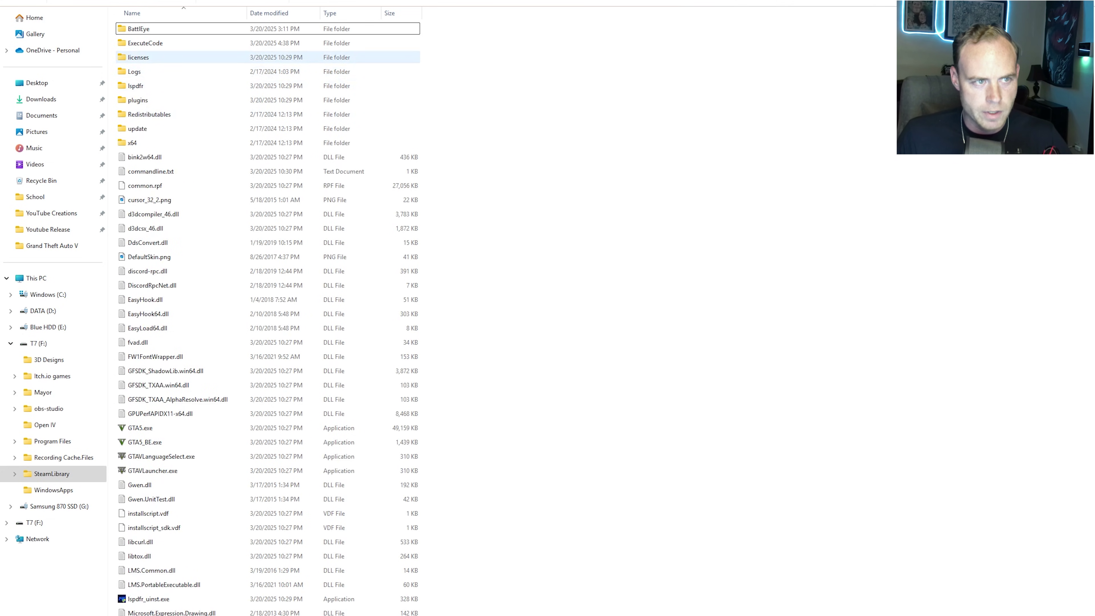
Step: Check the new licenses, Logs, lspdfr and plugins folders in the game folder
click(267, 58)
click(267, 71)
click(267, 86)
click(267, 100)
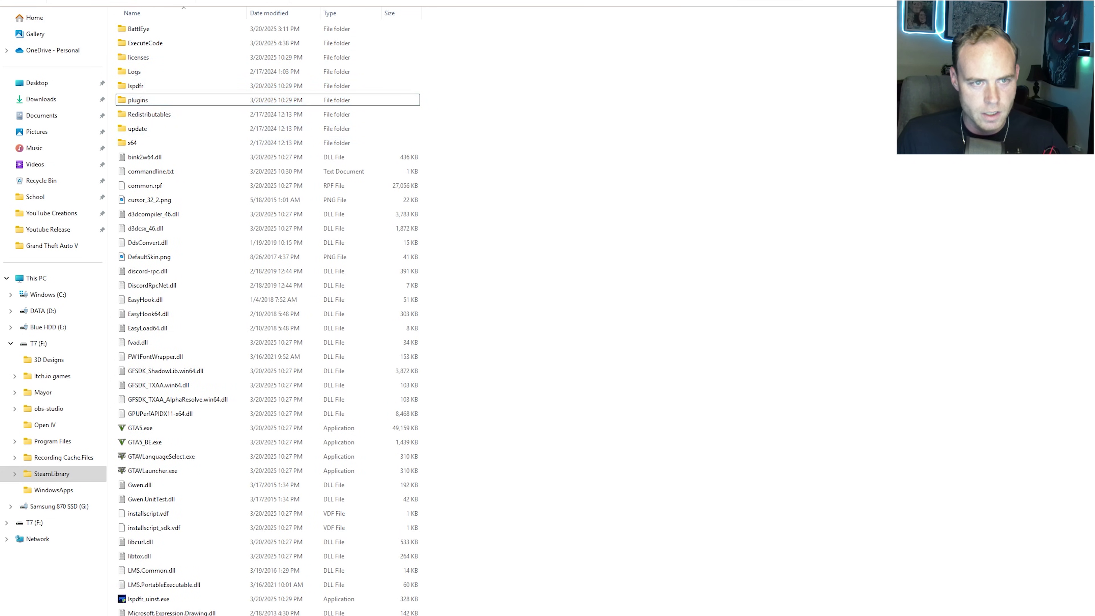
Step: Create a new folder named mods in the Grand Theft Auto V folder
right_click(578, 159)
click(647, 142)
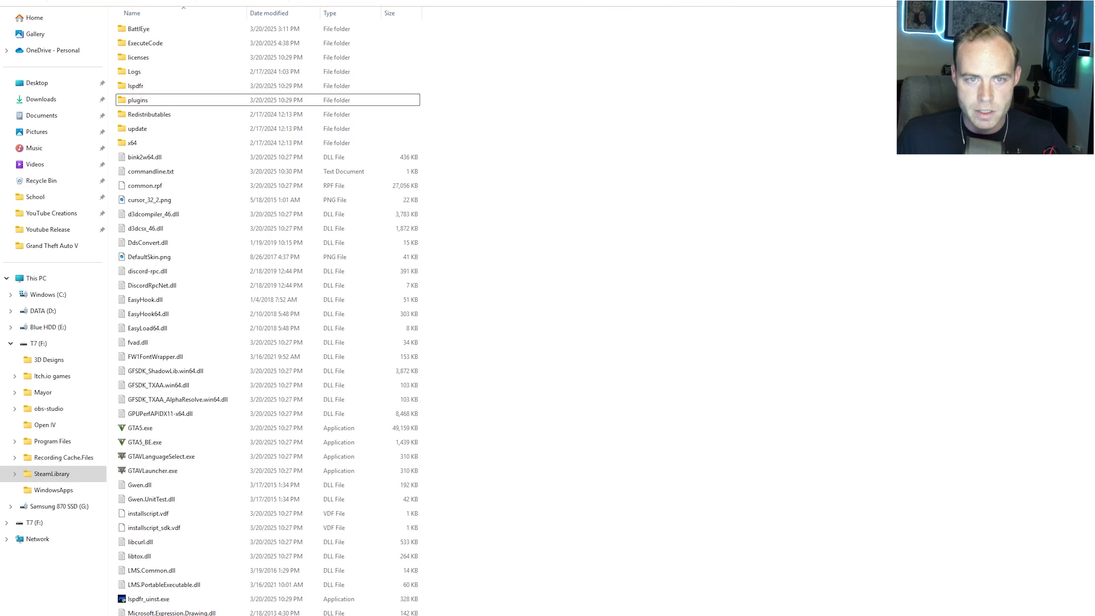
right_click(647, 142)
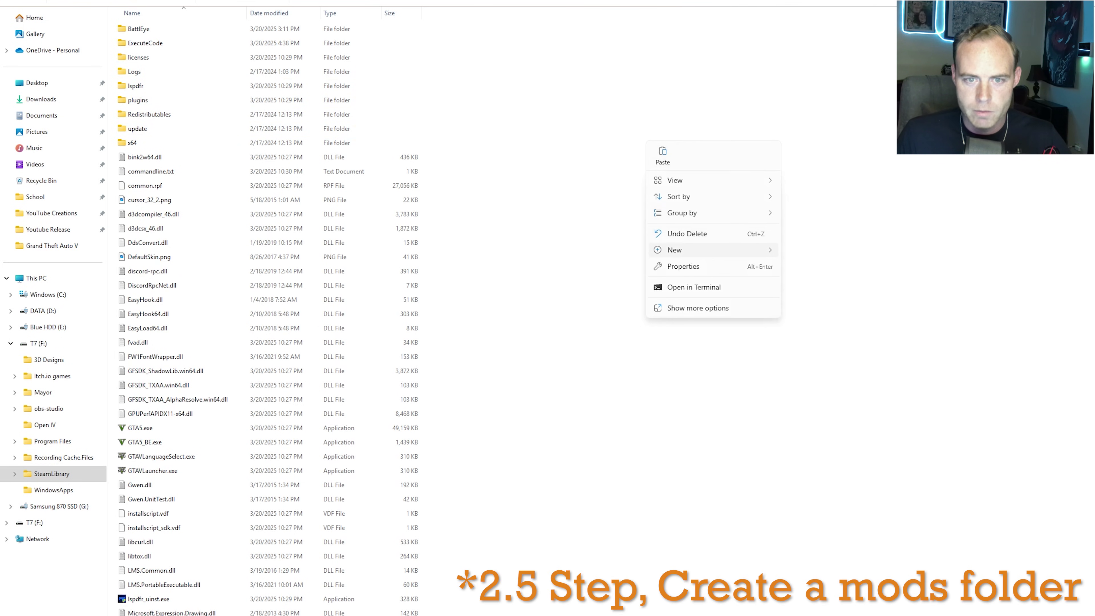
mouse_move(690, 250)
click(806, 251)
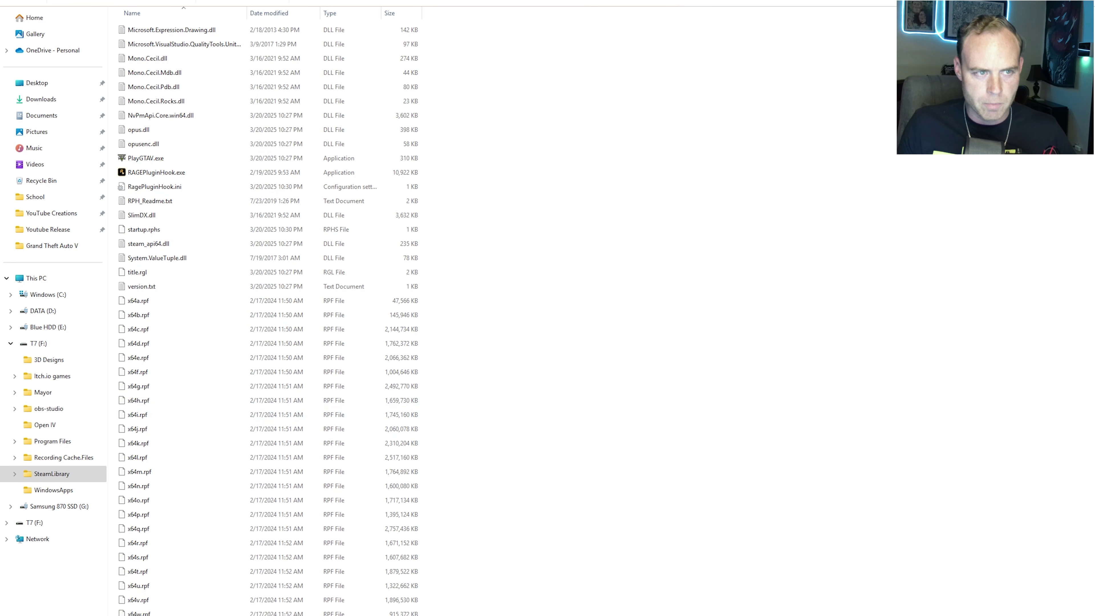
scroll(267, 310, up, 6)
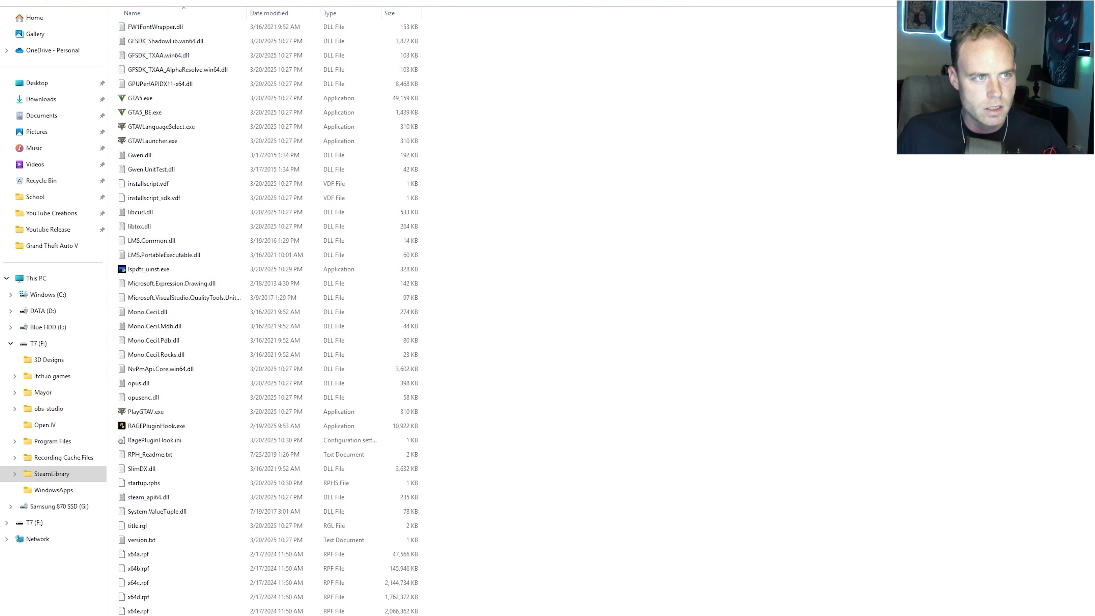
scroll(267, 302, up, 8)
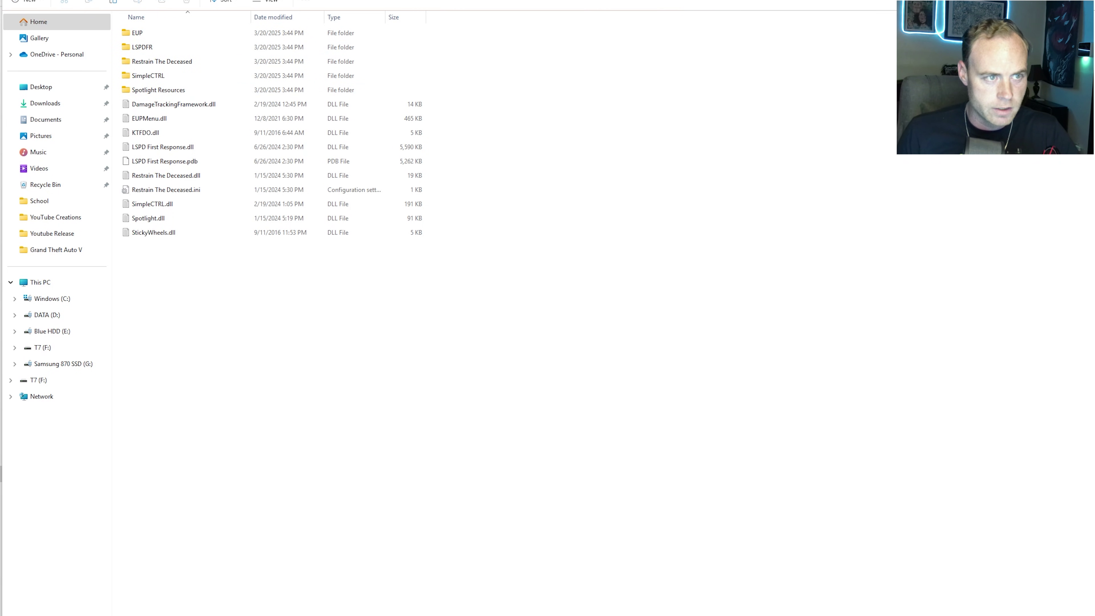
Step: Open the older LSPDFR plugins folder to view its contents
click(152, 47)
double_click(142, 47)
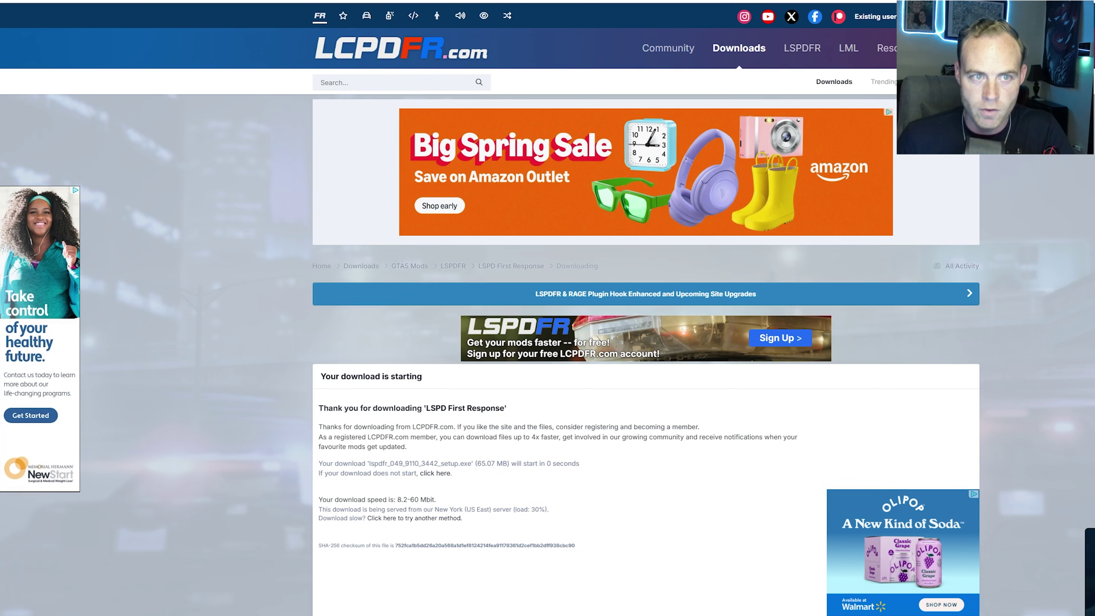
Step: Search GTA5 Mods > Scripts & Plugins for 'ambient events' and browse the 36 results
click(409, 266)
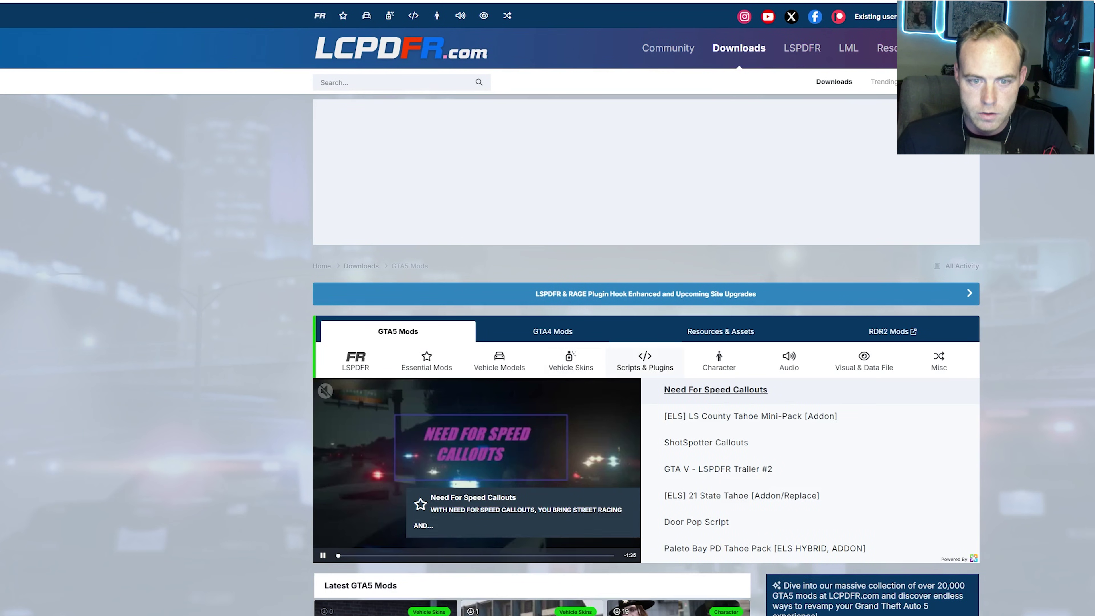
click(645, 362)
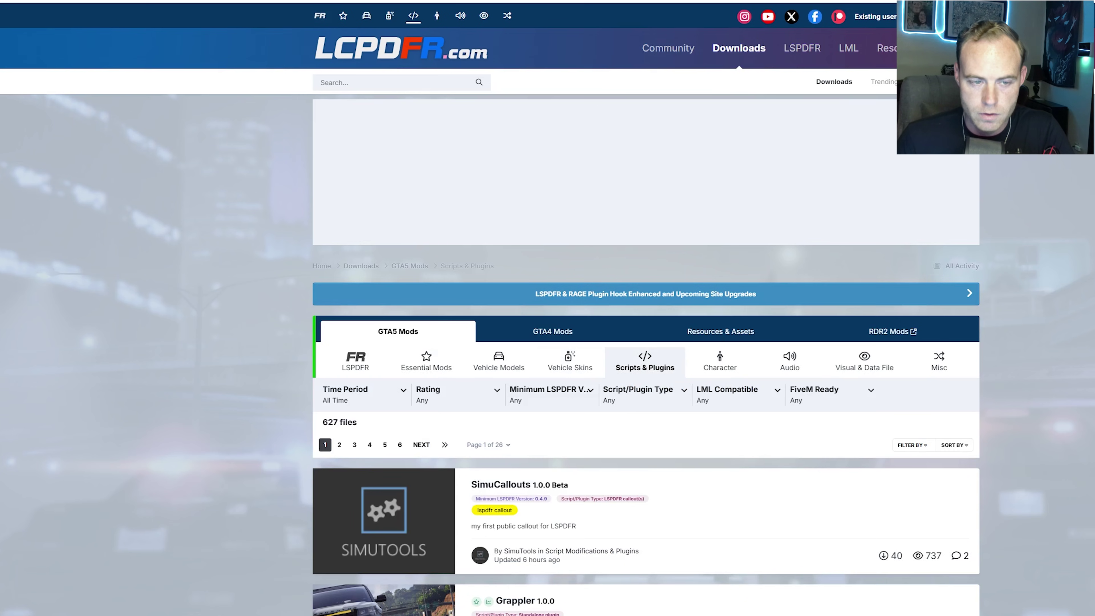
click(357, 83)
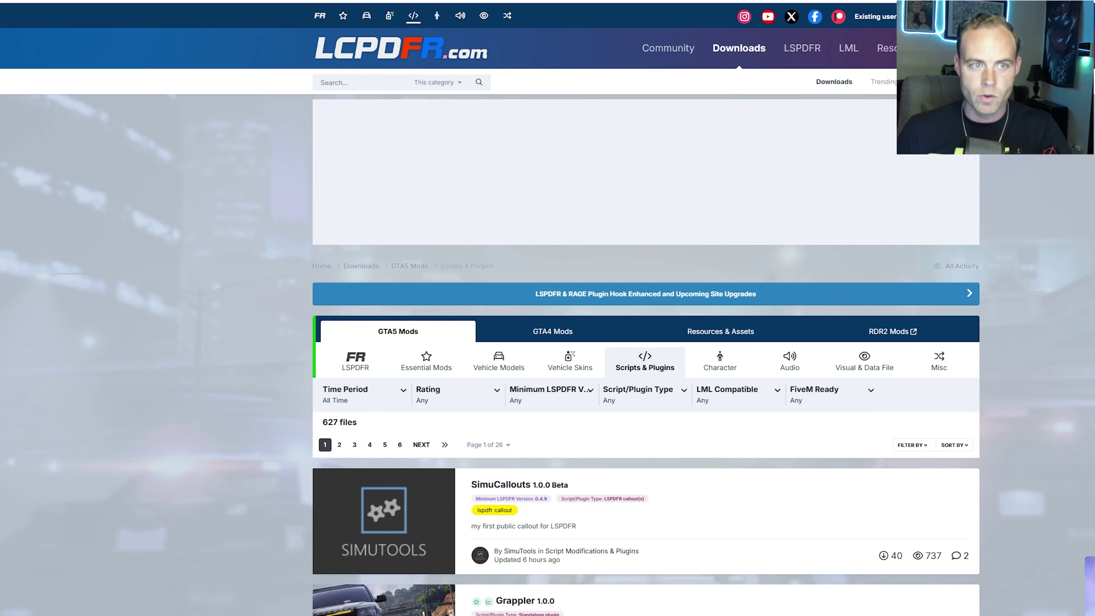
text(ambient events)
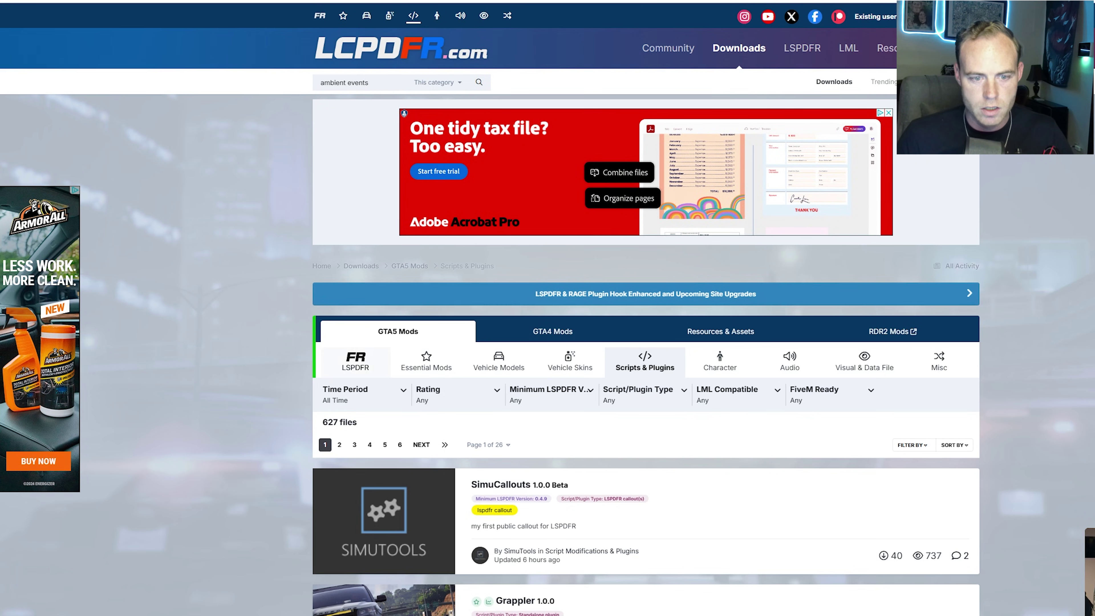
key(Return)
scroll(645, 354, down, 3)
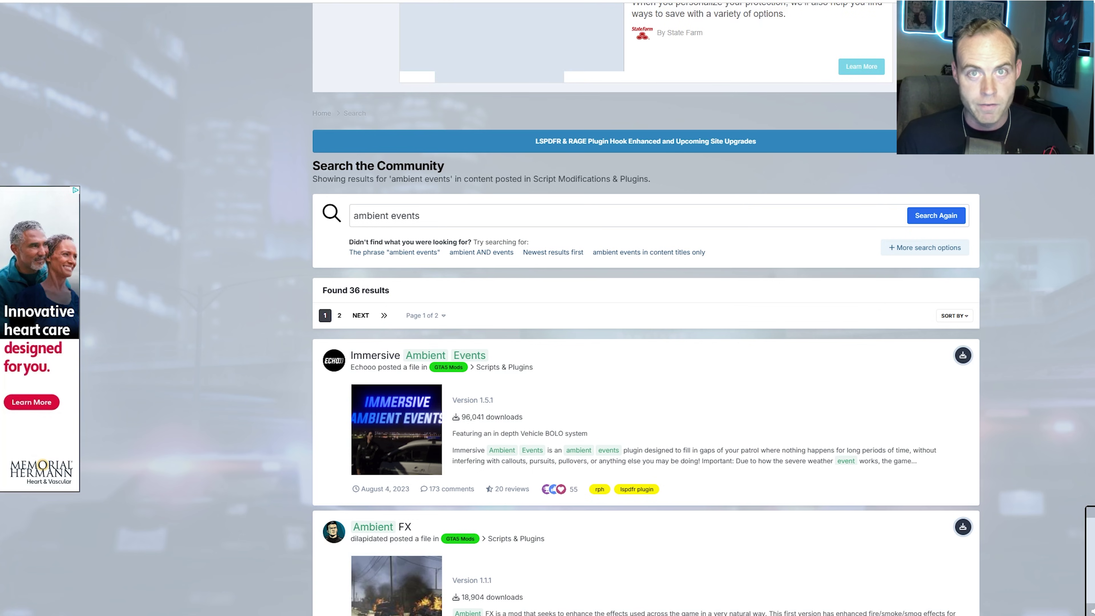
Step: On the Immersive Ambient Events page, agree to the terms and download ImmersiveAmbientEvents 1.5.1.zip
click(419, 355)
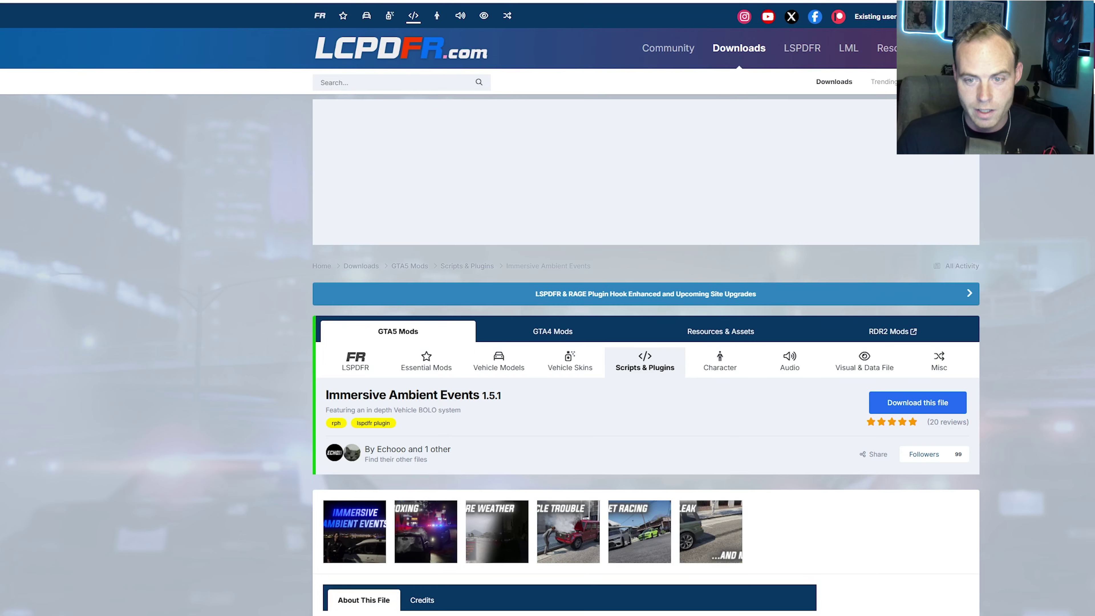
click(918, 402)
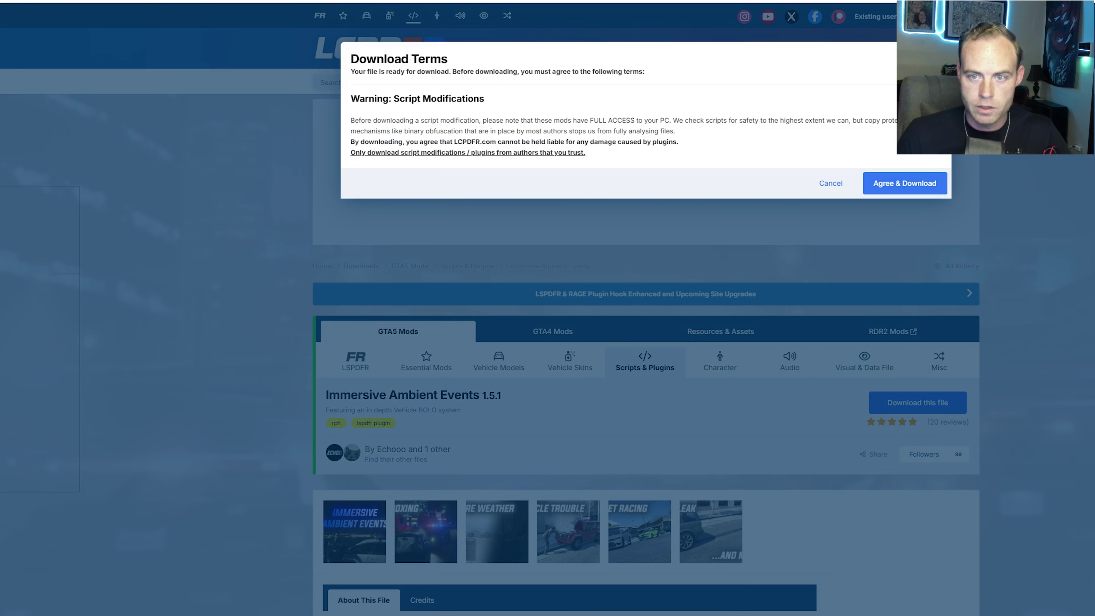
click(904, 183)
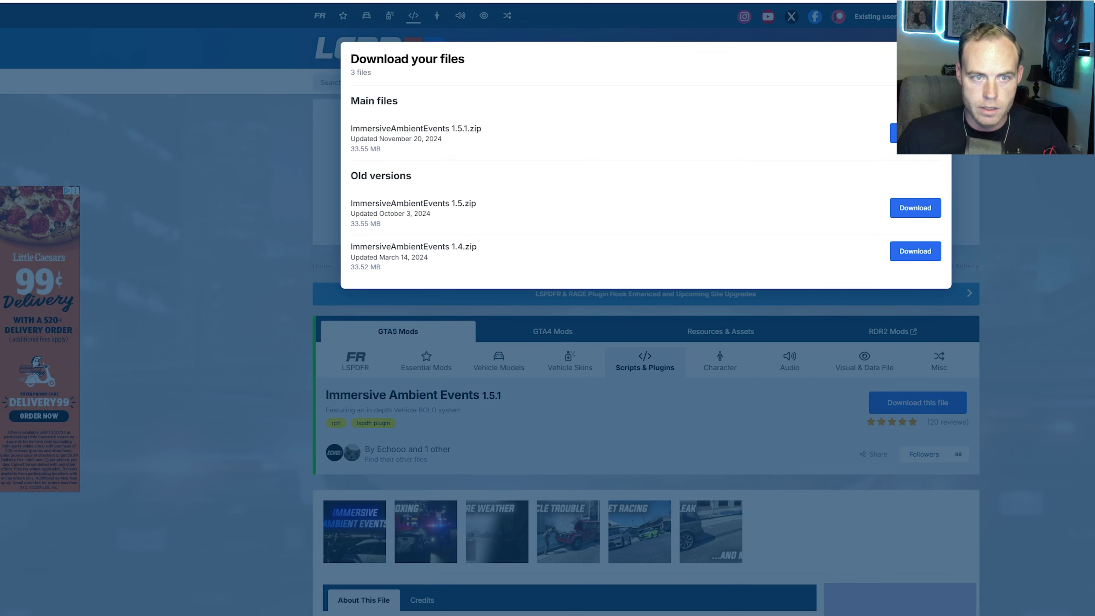
click(915, 133)
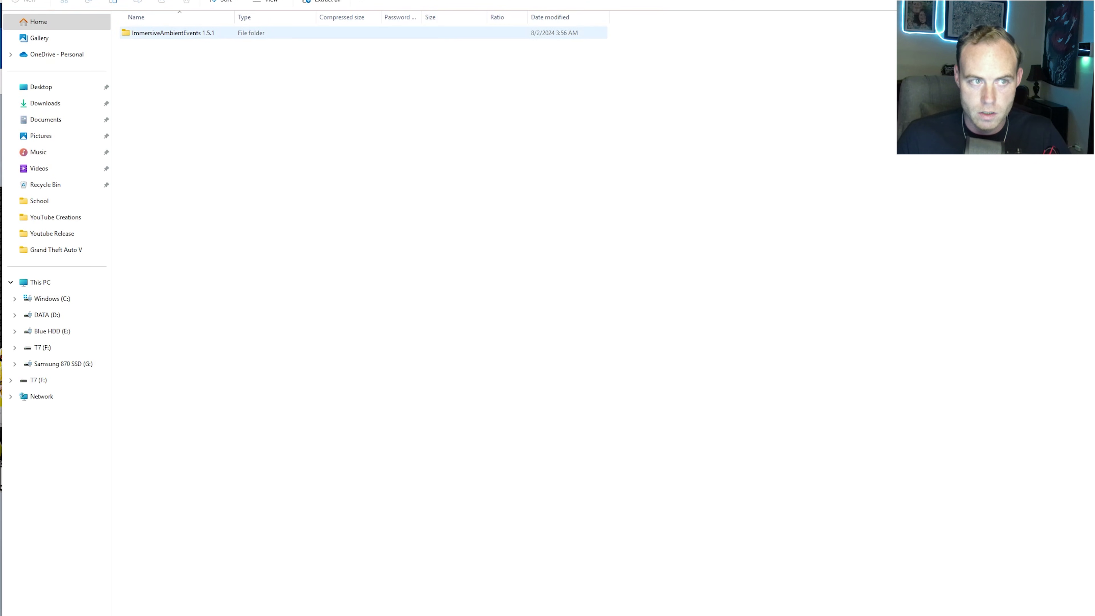
Step: Copy lspdfr, plugins and Newtonsoft.Json.dll from the zip's Grand Theft Auto V folder
double_click(173, 32)
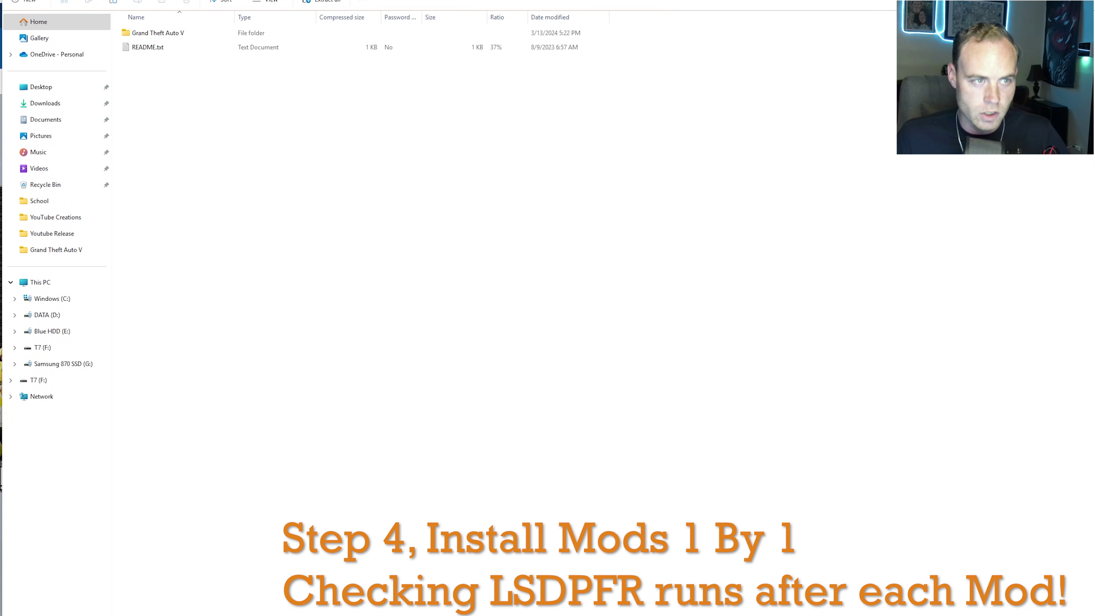
double_click(158, 33)
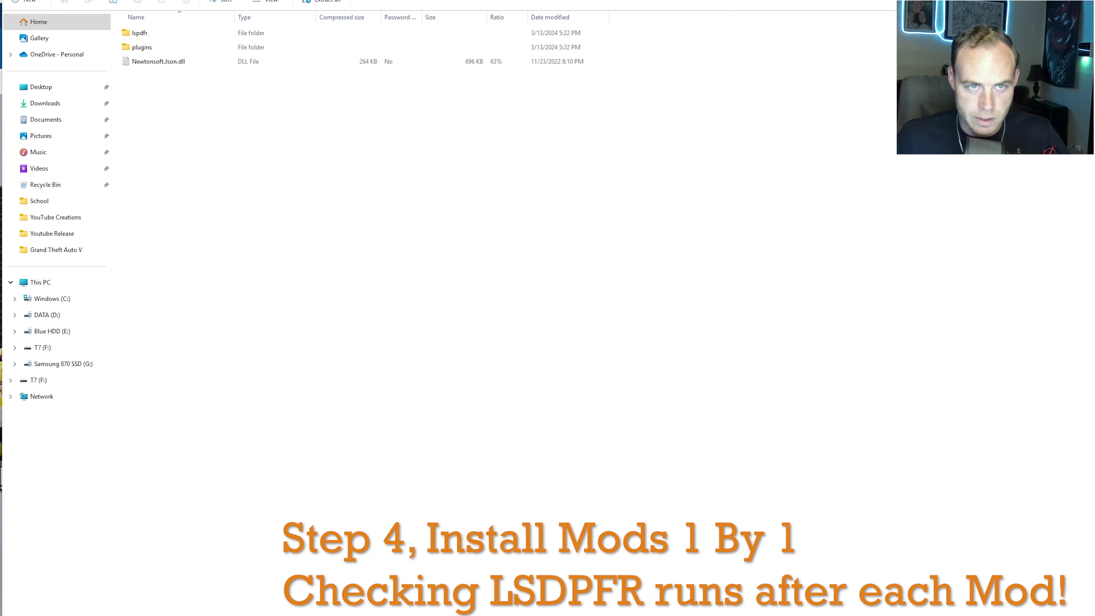
drag(188, 120, 147, 33)
right_click(160, 44)
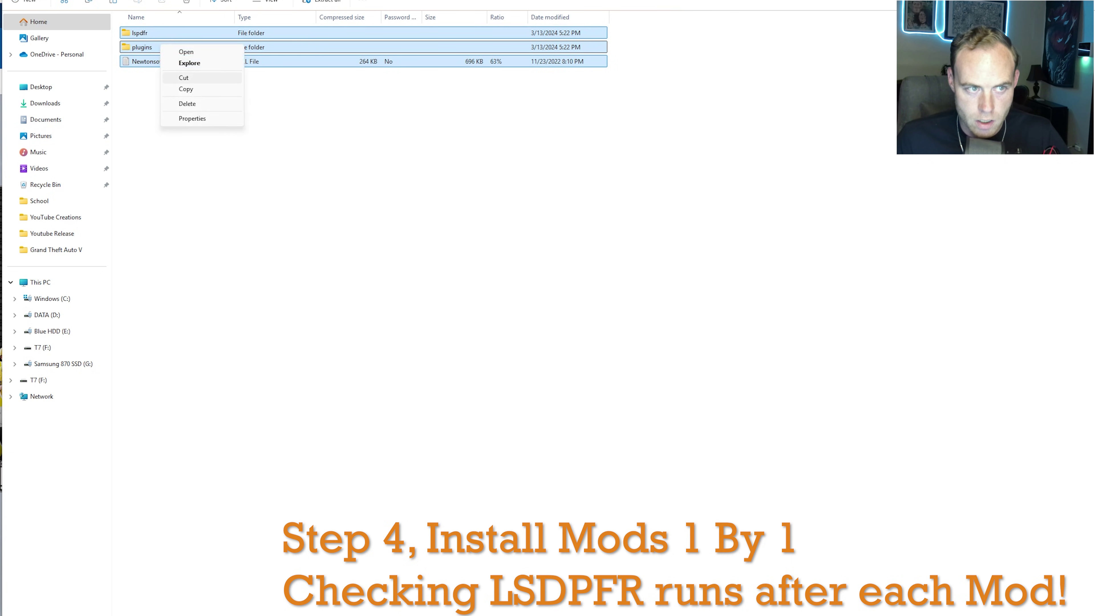
click(186, 89)
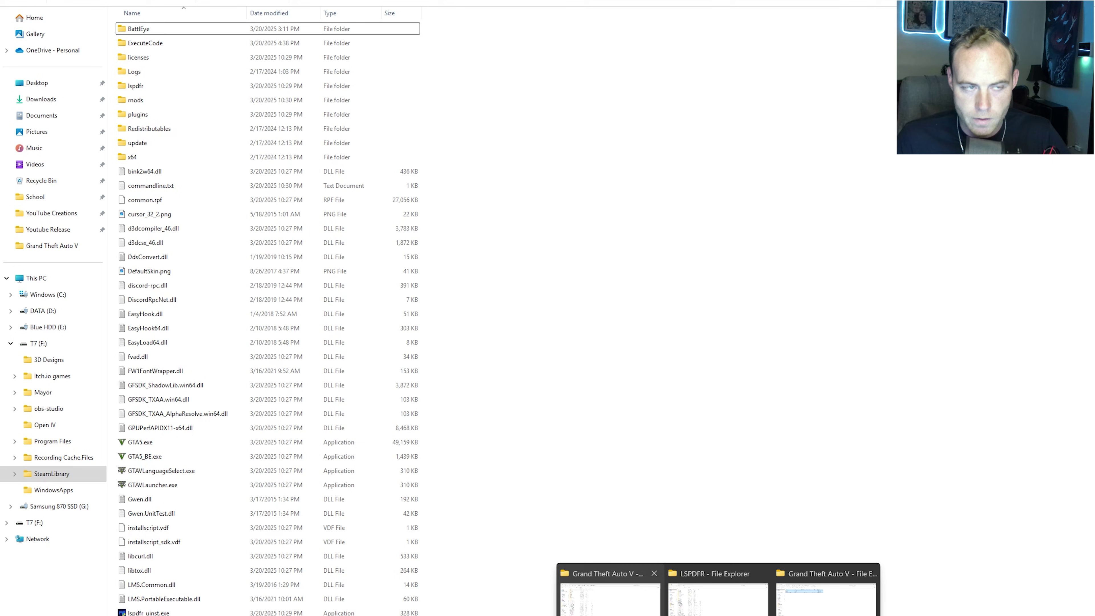
Step: Paste the copied mod files into the Grand Theft Auto V game folder
click(610, 597)
right_click(604, 200)
click(571, 216)
key(ctrl+v)
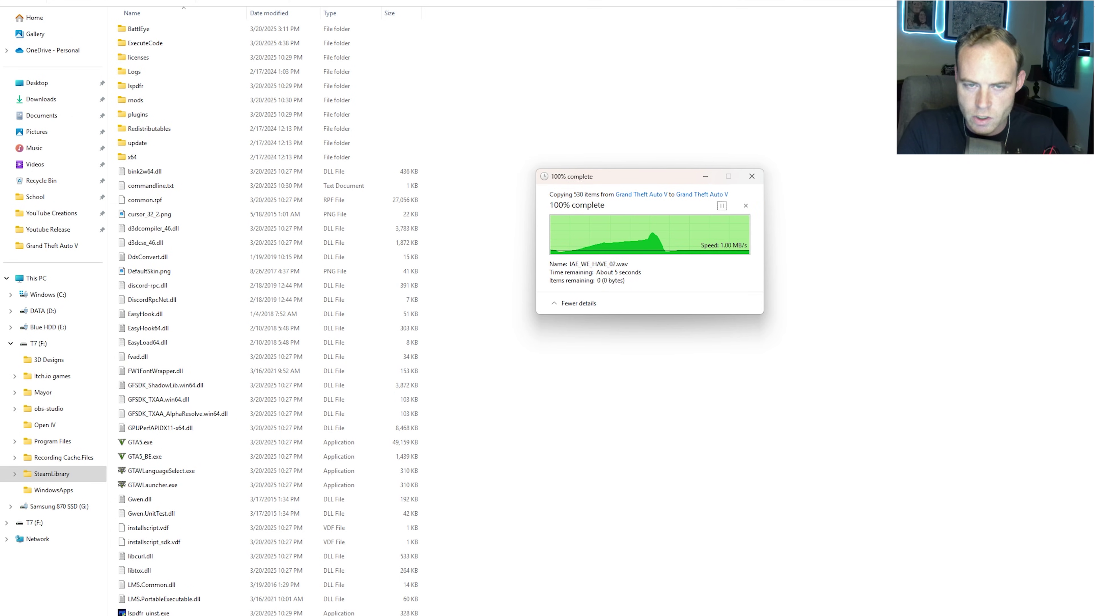
Step: Open plugins > LSPDFR to check the ImmersiveAmbientEvents files are there
click(539, 172)
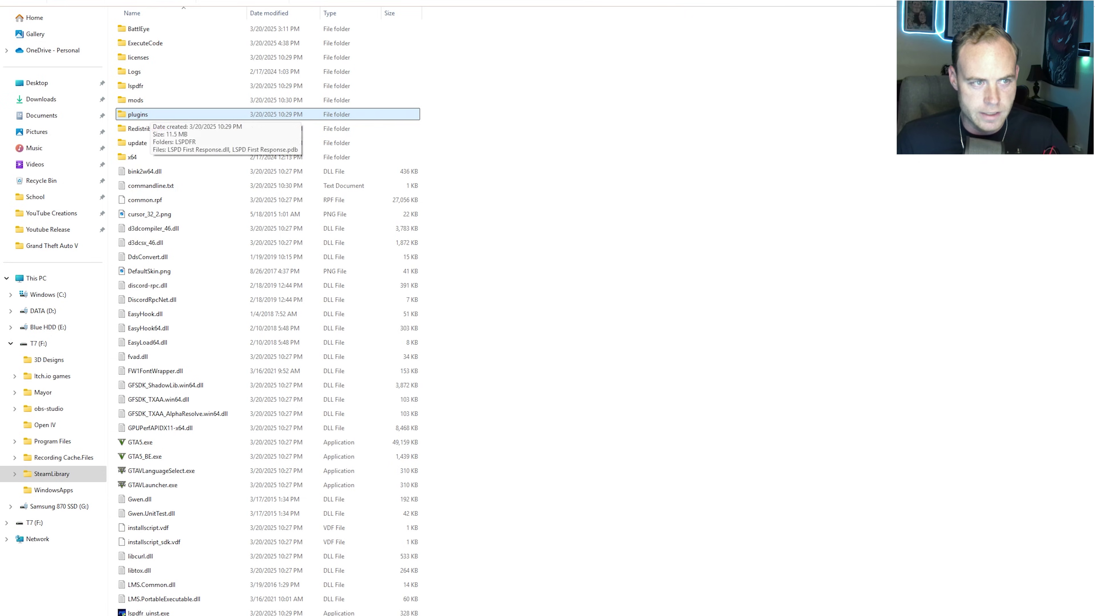
double_click(138, 114)
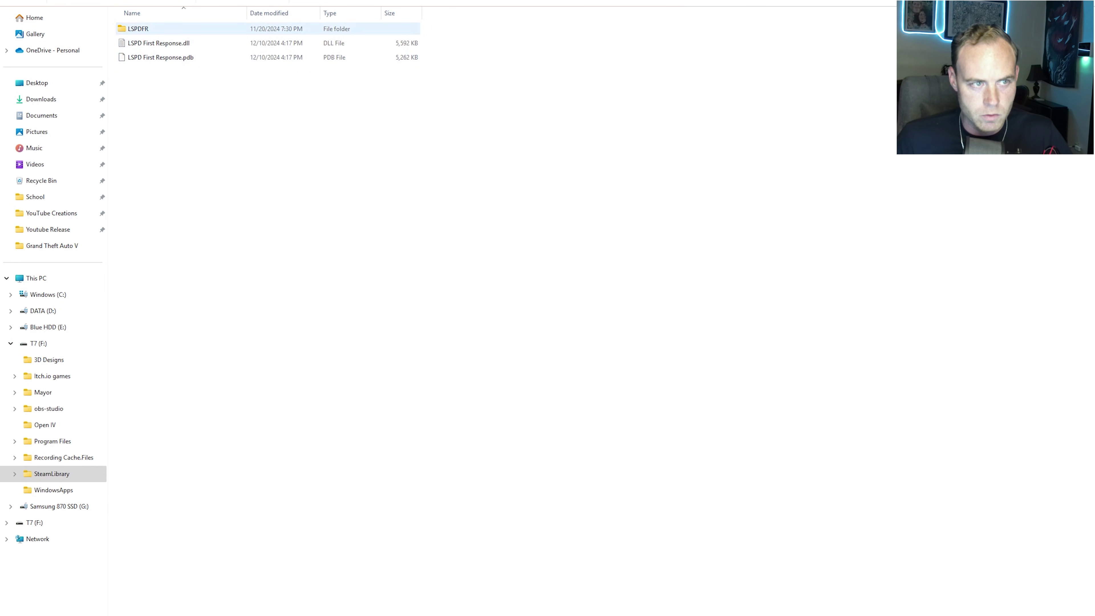
double_click(138, 29)
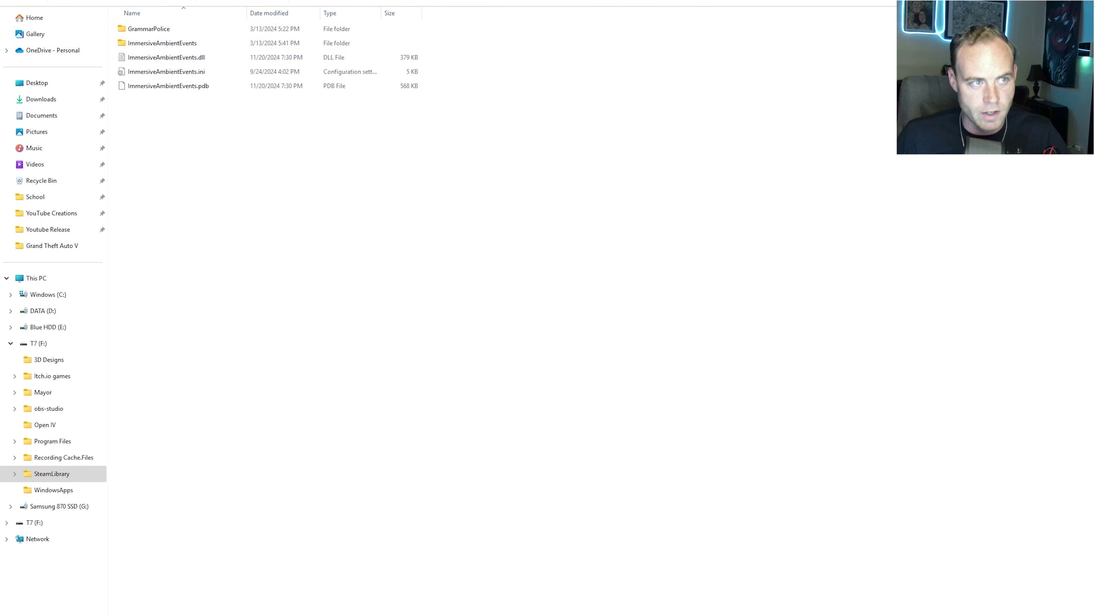
Step: Return to the game folder and launch RAGEPluginHook.exe
key(alt+Up)
key(alt+Up)
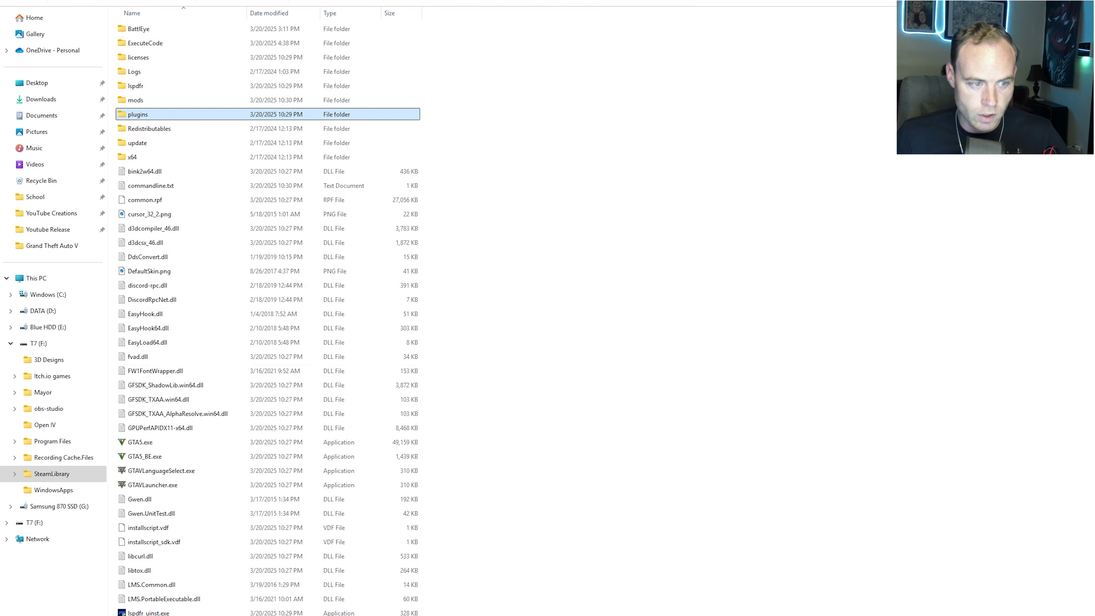
scroll(269, 320, down, 10)
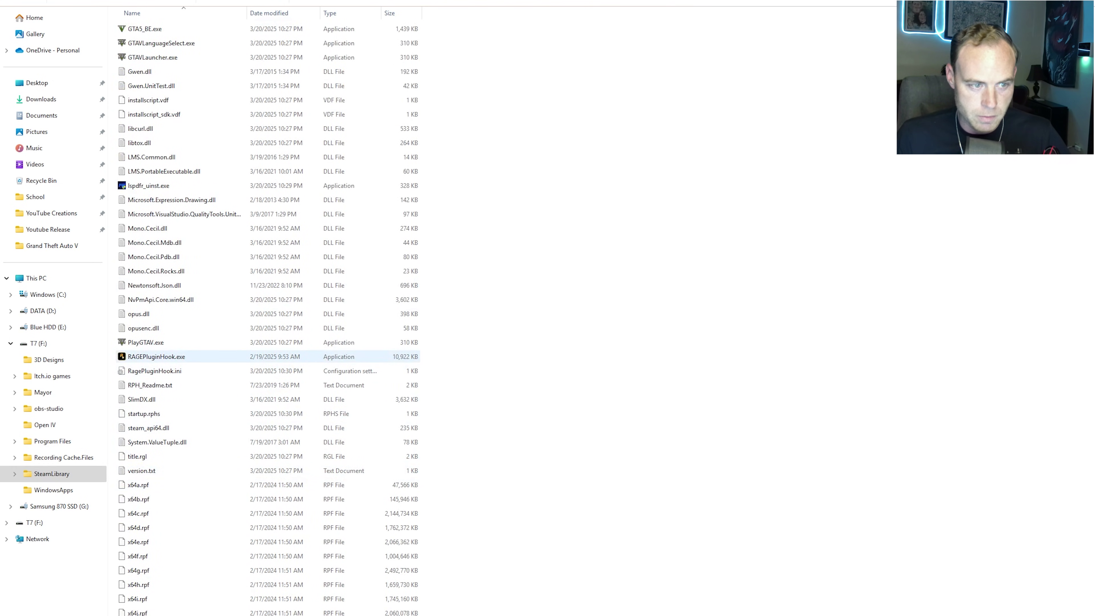
click(157, 356)
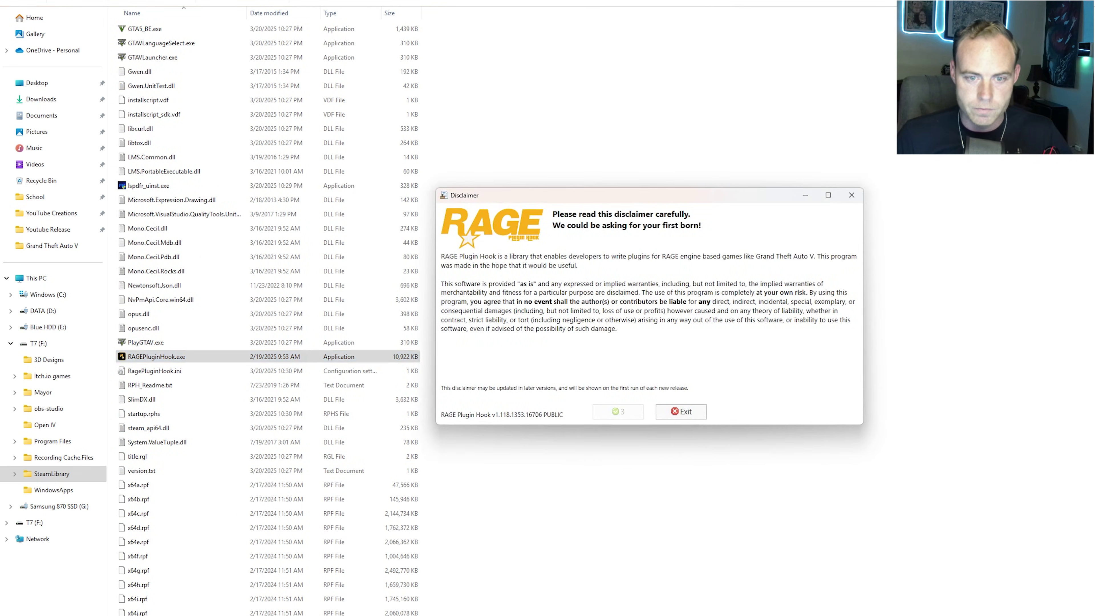
Step: Exit the RAGE disclaimer and paste Rubber Ducky.ls and .bak into lspdfr's character subfolder
click(681, 411)
scroll(267, 302, up, 10)
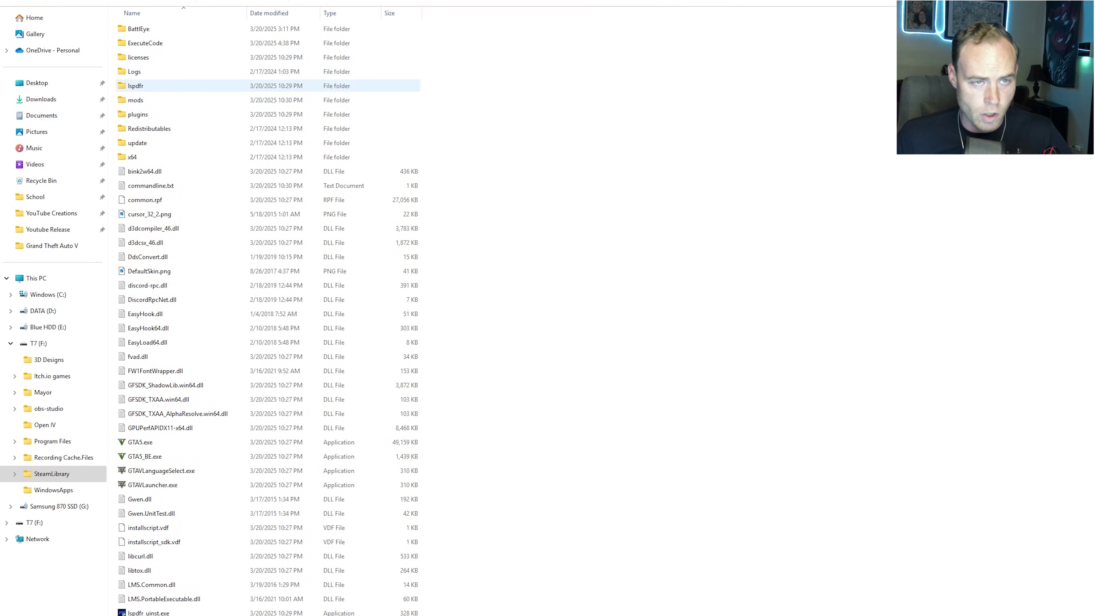
double_click(136, 85)
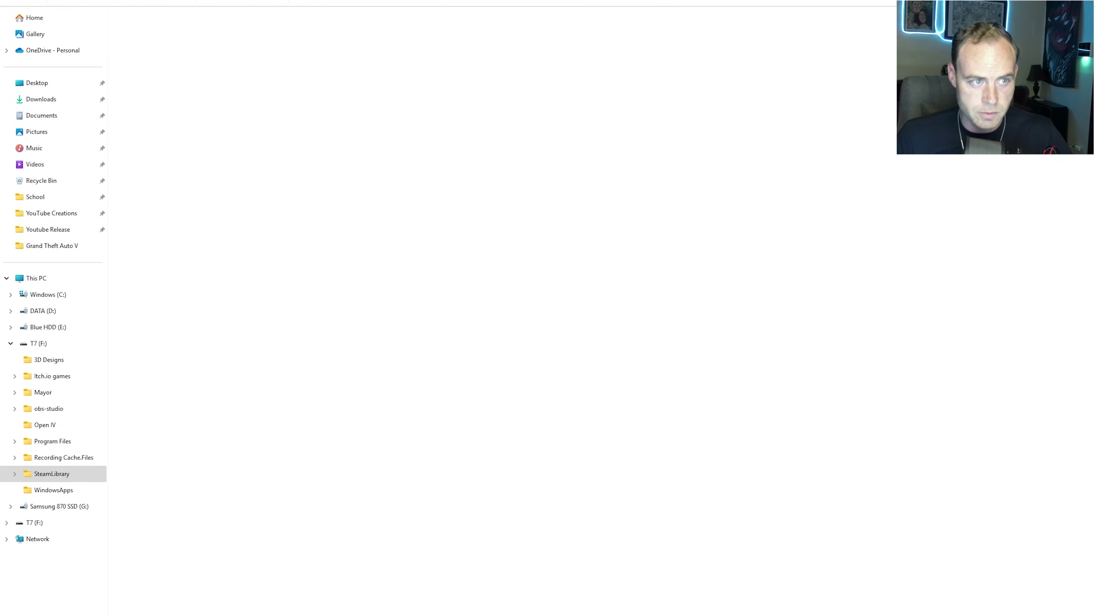
double_click(138, 42)
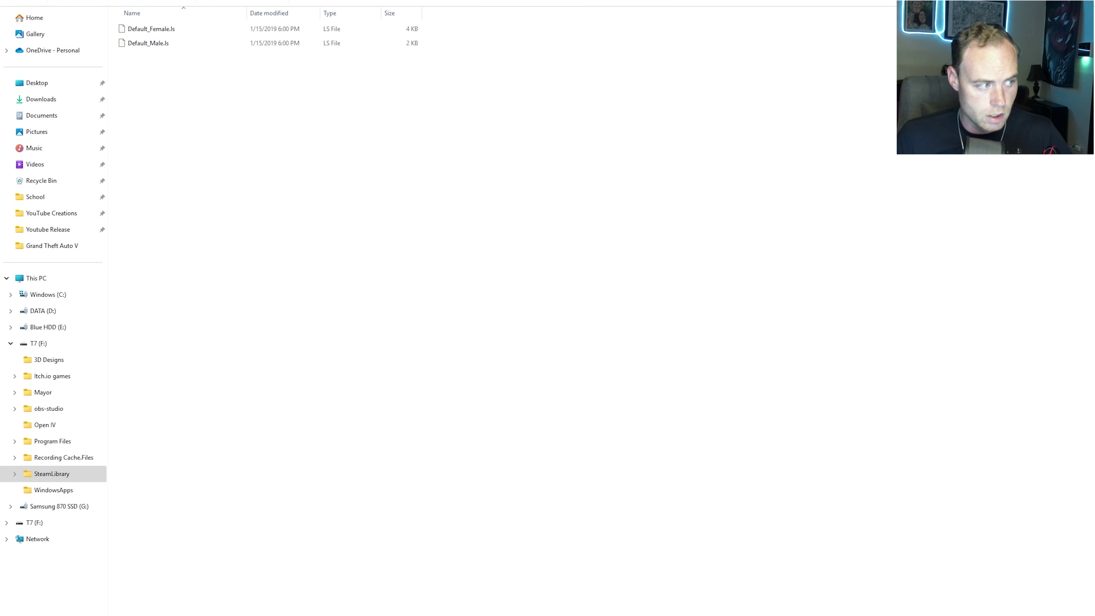
drag(250, 308, 313, 351)
key(ctrl+v)
click(313, 351)
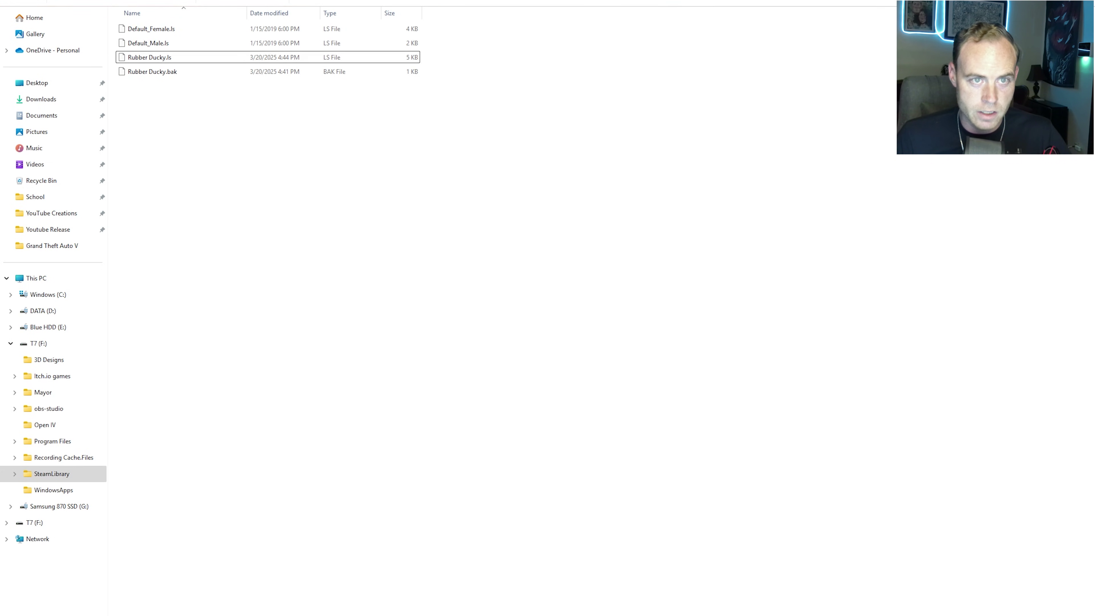
Step: Go back up to the Grand Theft Auto V folder listing
key(alt+Up)
key(alt+Up)
scroll(267, 319, down, 6)
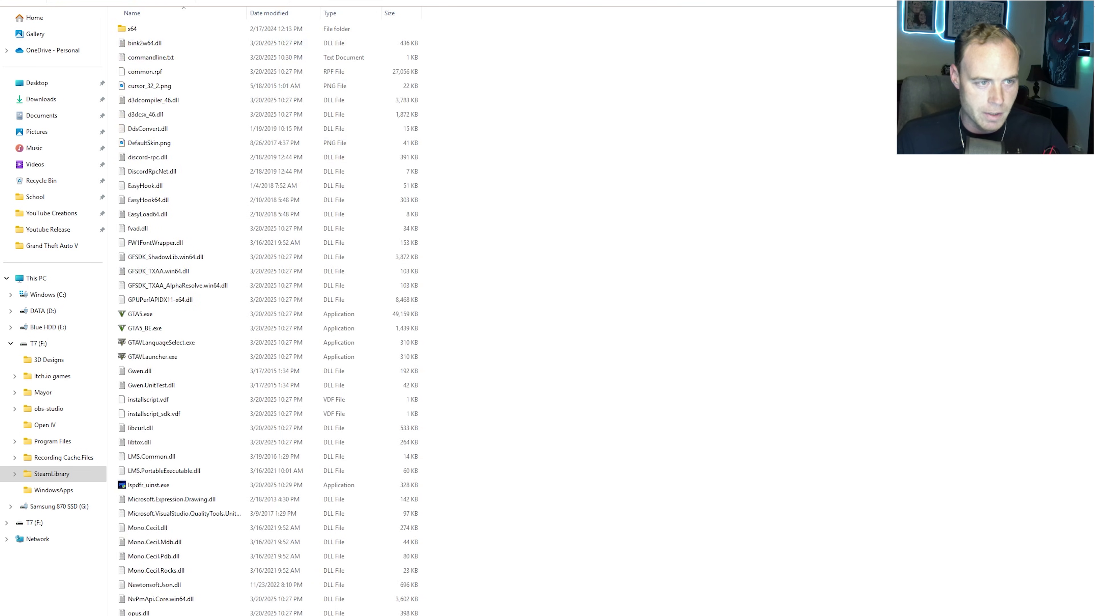
scroll(267, 99, up, 6)
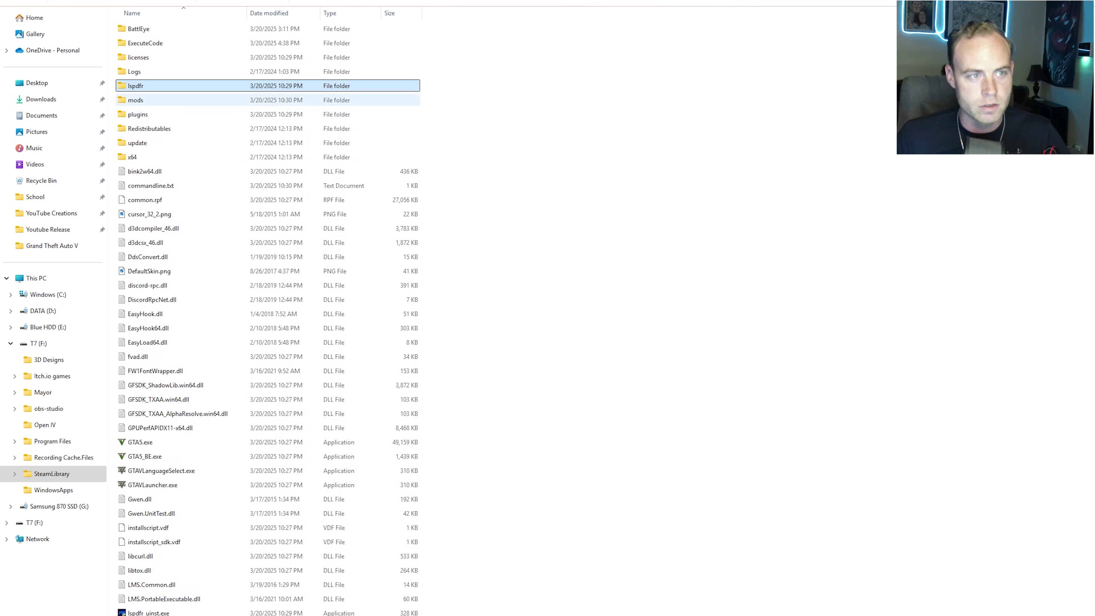
Step: Accept the RAGE Plugin Hook disclaimer, then save default settings and launch GTA V
scroll(267, 319, down, 10)
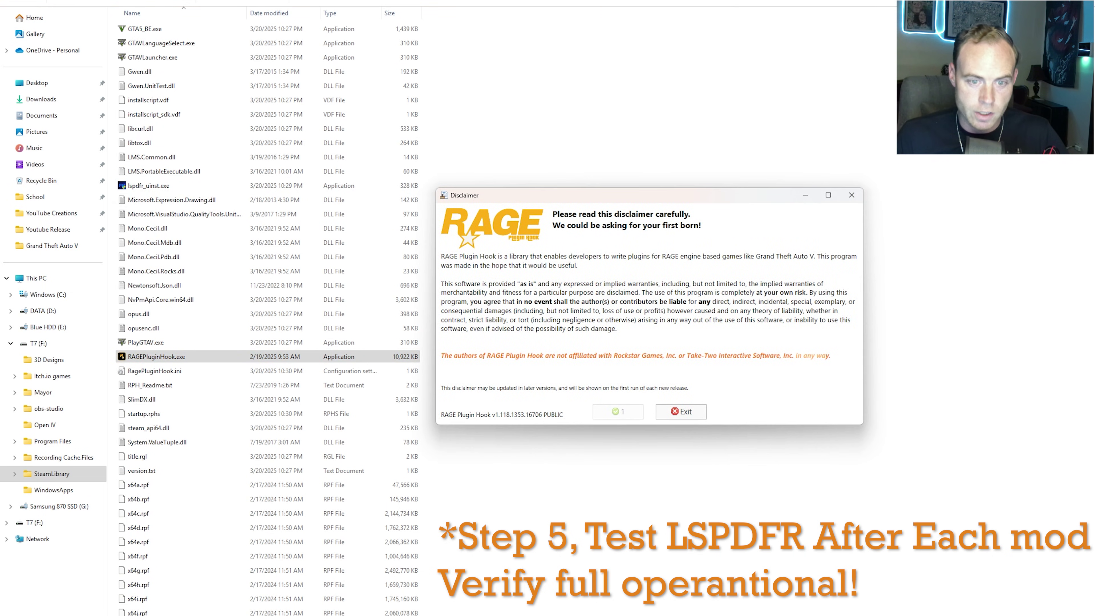
click(618, 412)
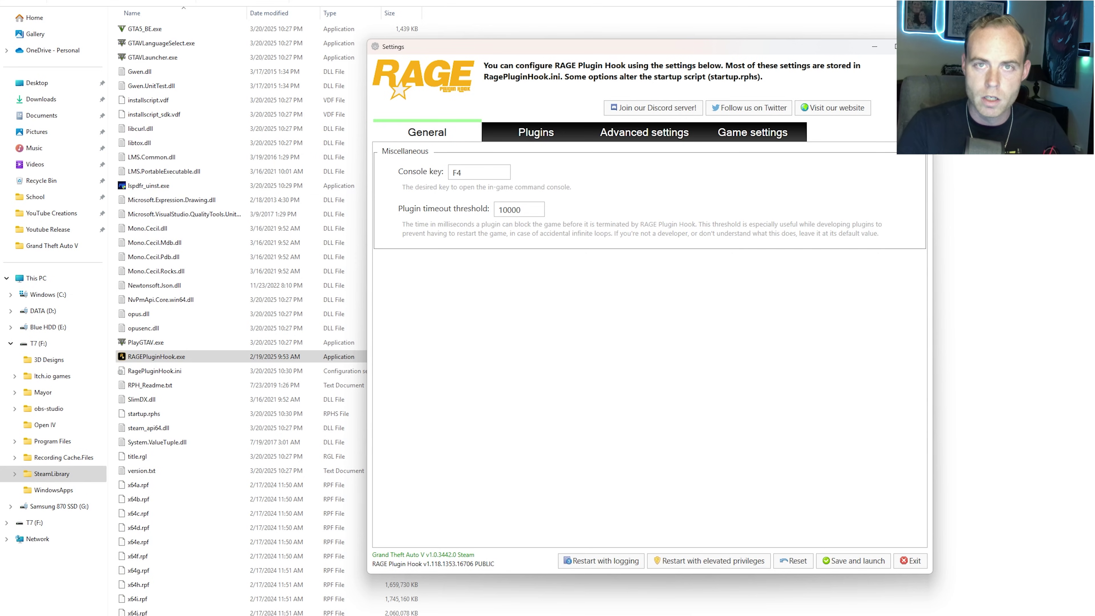
click(853, 561)
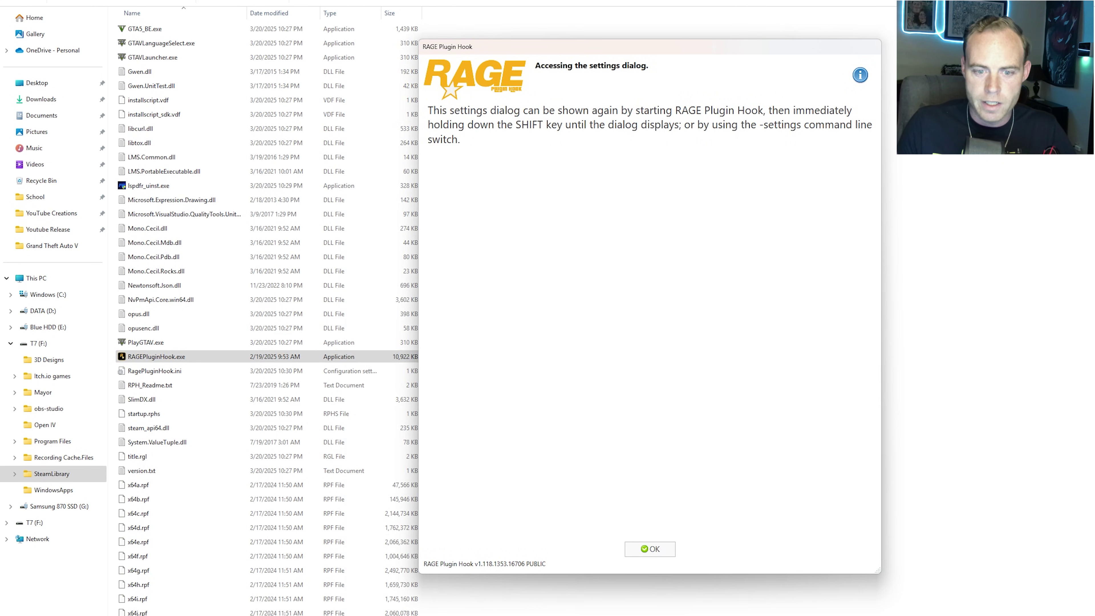
key(Return)
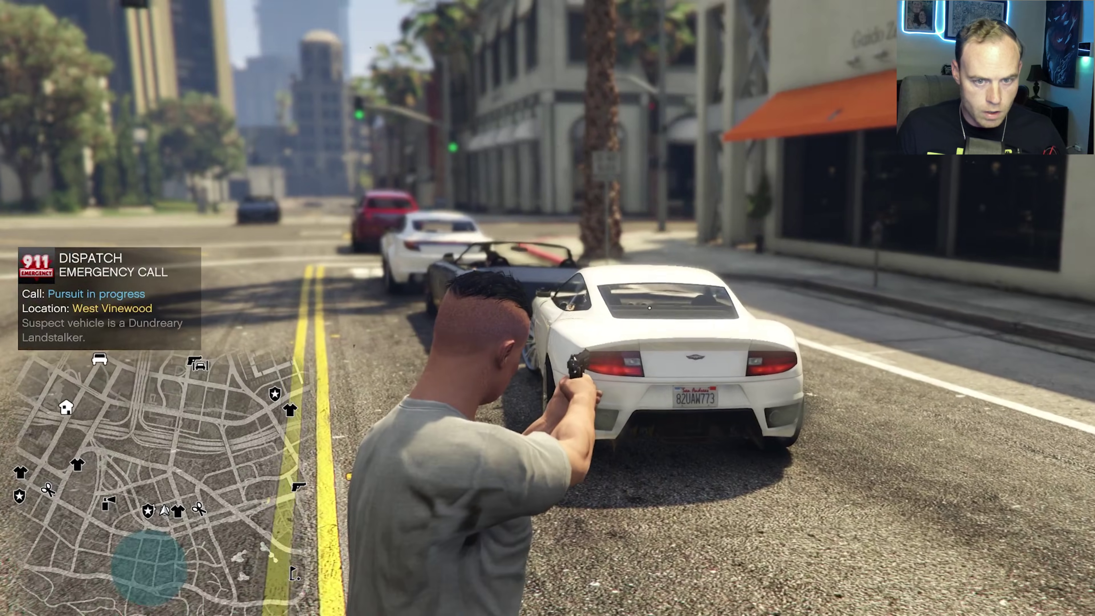
Step: Approach the white car at gunpoint and cover the driver as she surrenders
key(w)
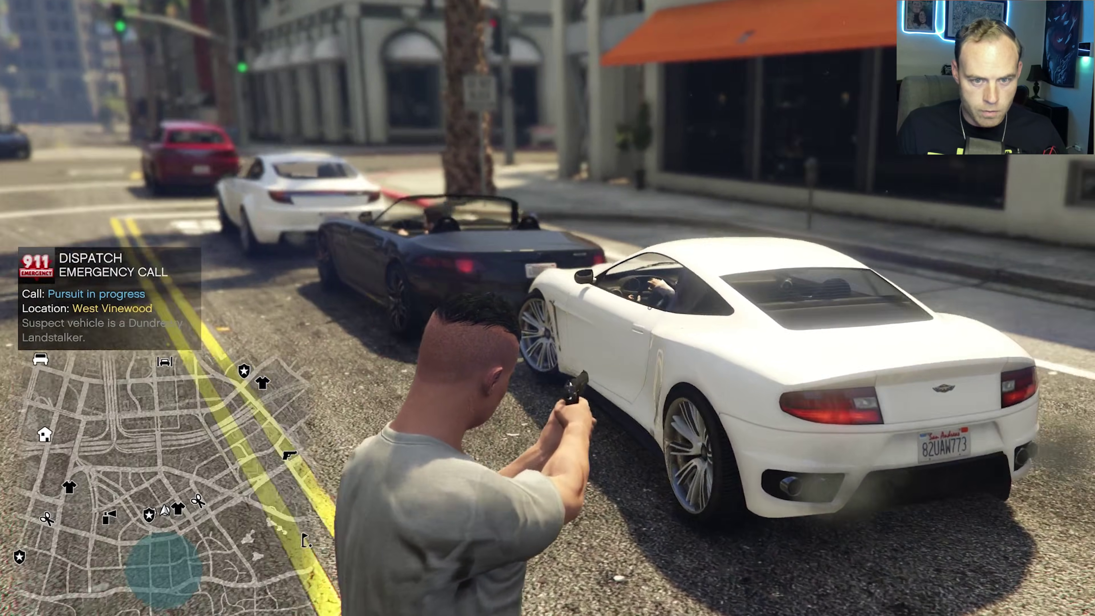
key(w)
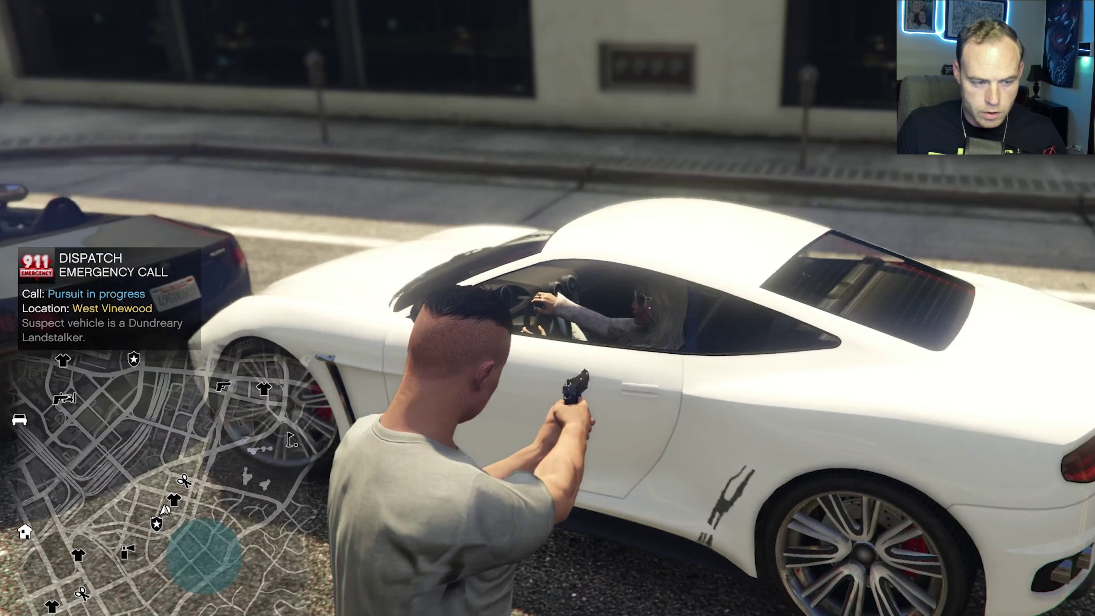
key(a)
key(a)
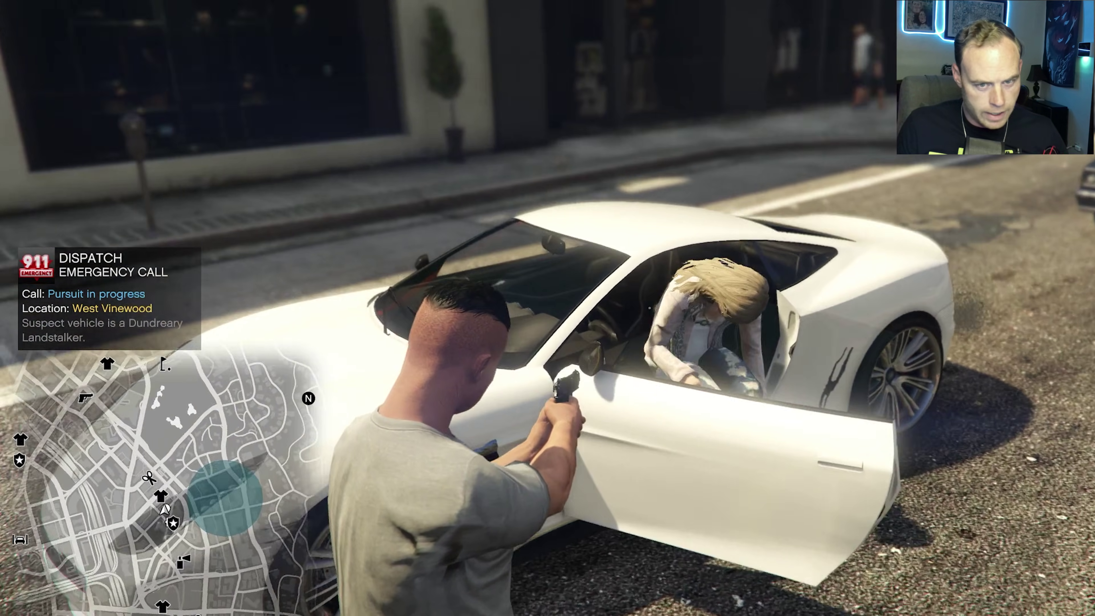
key(s)
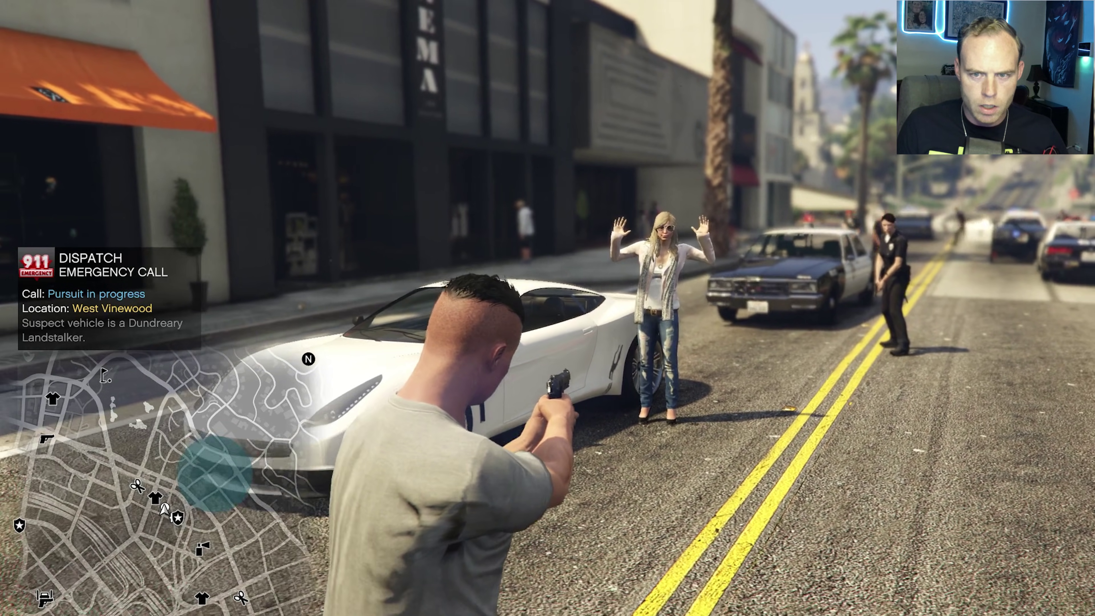
key(a)
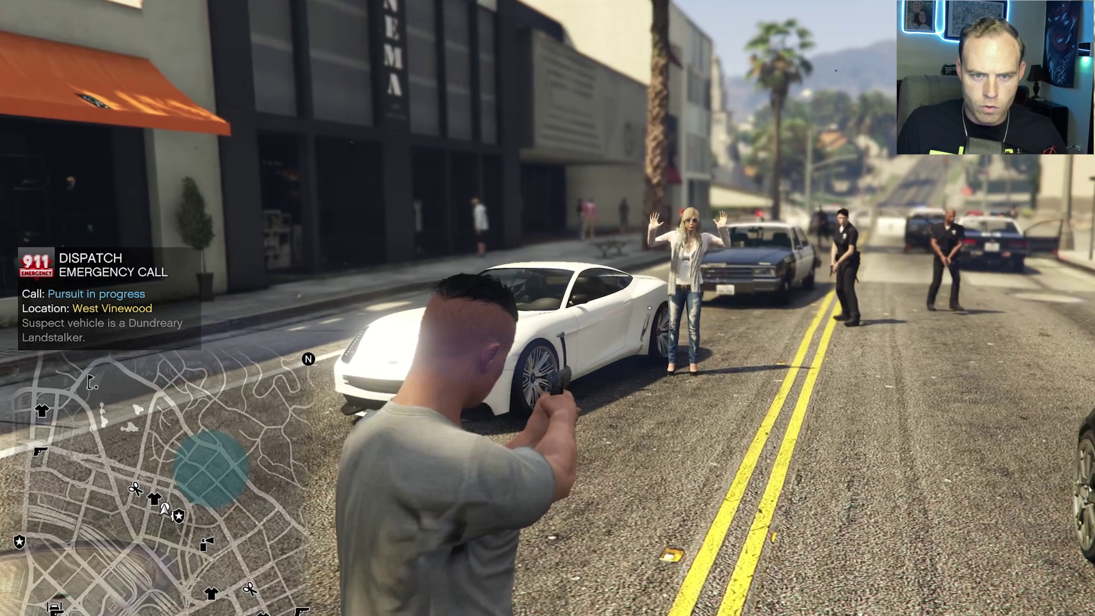
key(a)
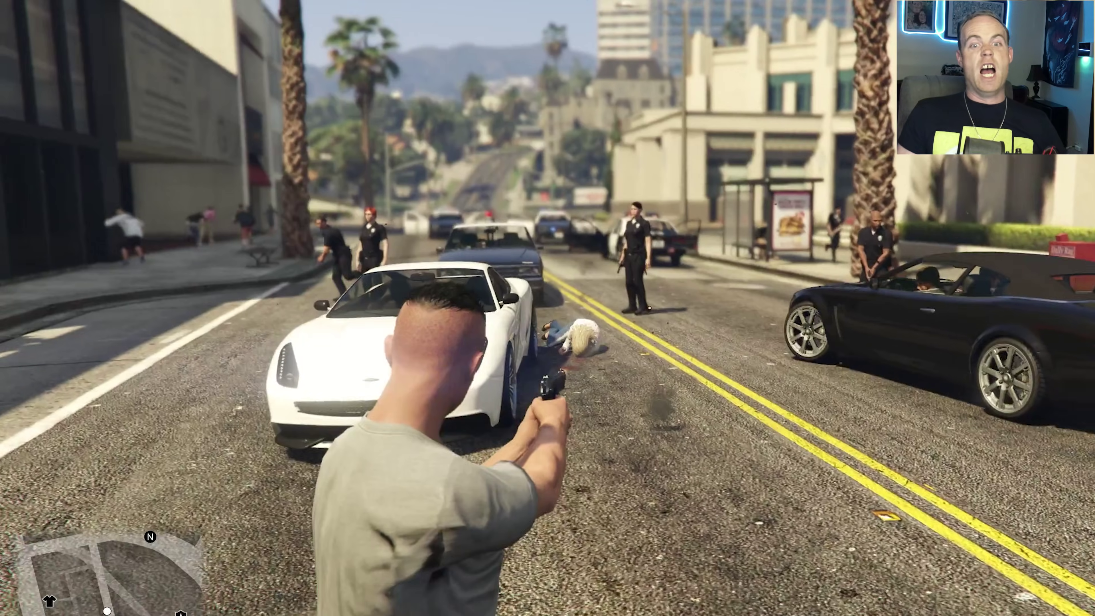
Step: Shoot the fleeing suspect, then open and close the Police Backup menu
click(650, 308)
key(a)
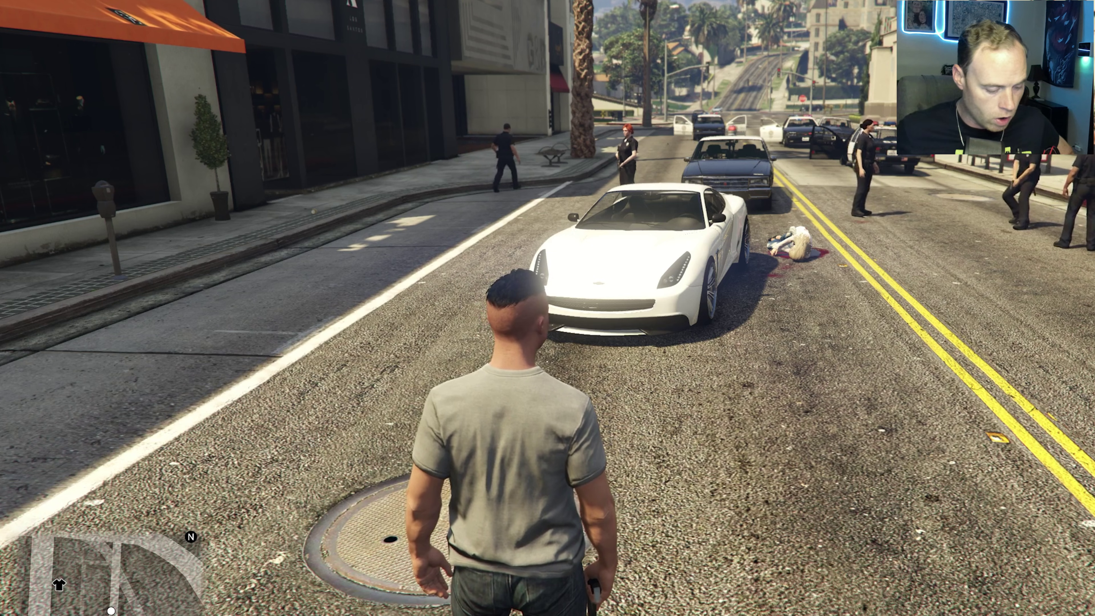
key(b)
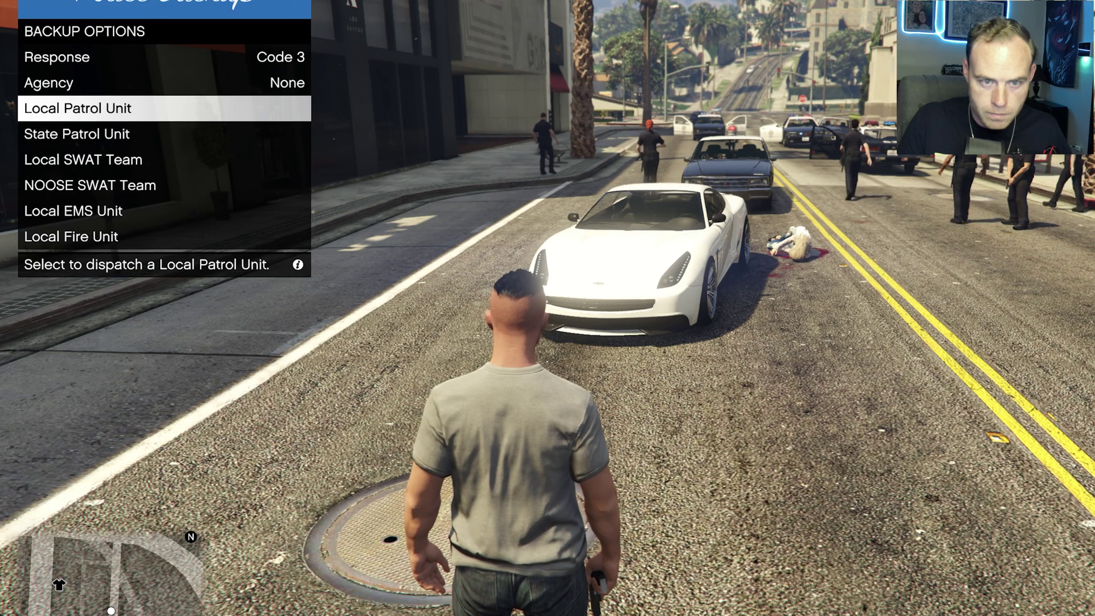
key(Return)
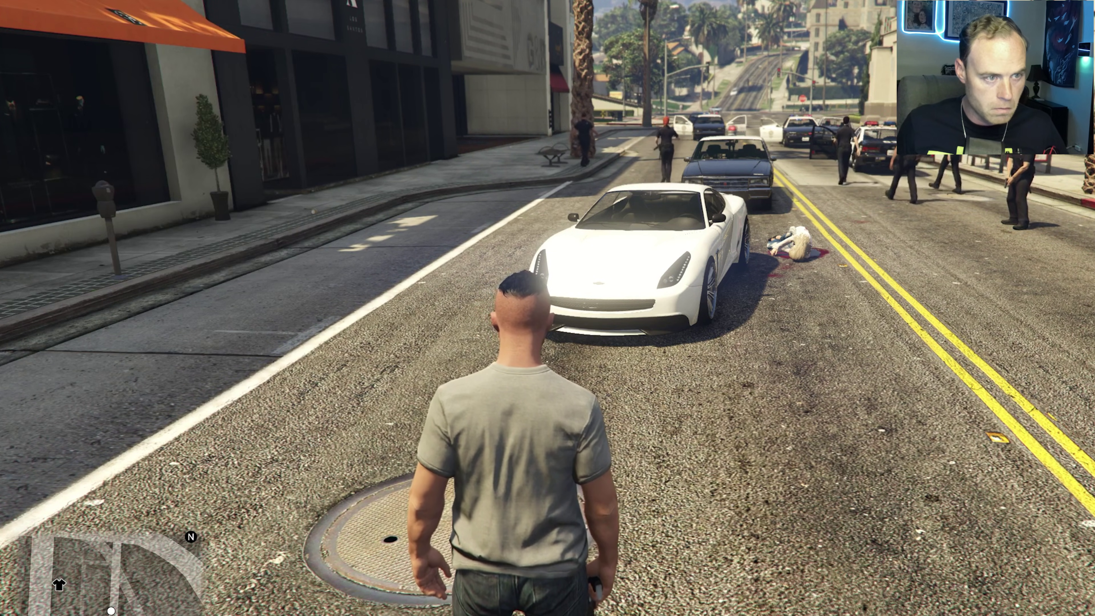